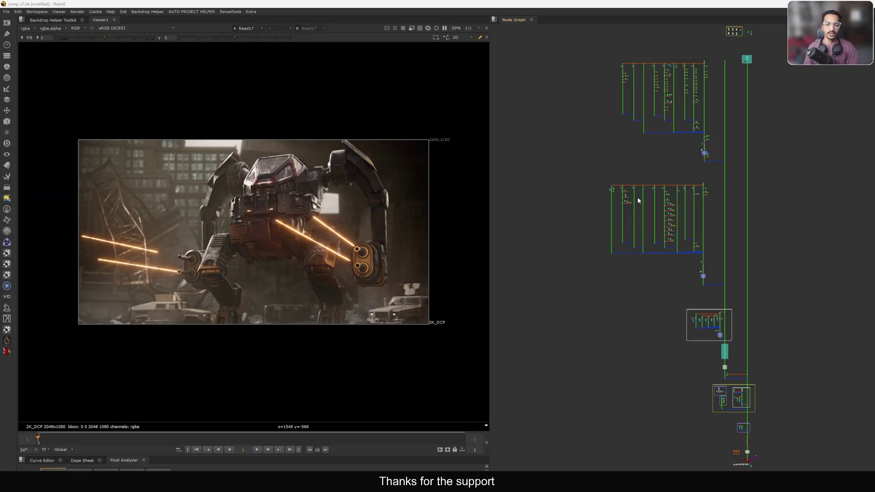
Step: View the Read17 render below the RENDER backdrop in the viewer, framing the whole mech shot
middle_drag(659, 326, 623, 225)
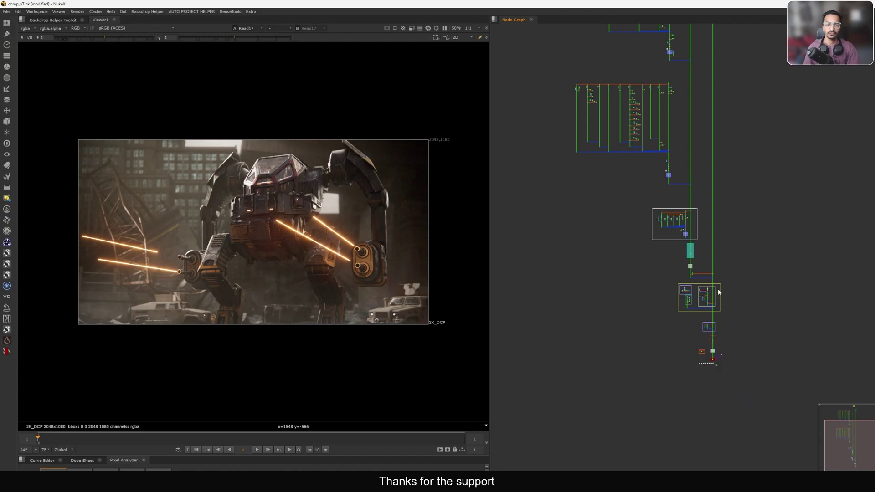
middle_drag(686, 385, 657, 299)
scroll(679, 286, up, 8)
scroll(683, 239, up, 2)
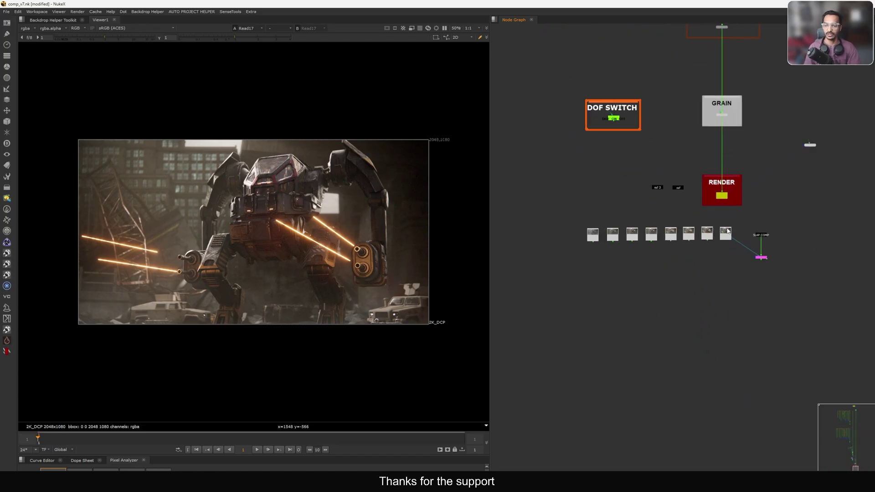
scroll(726, 232, up, 6)
key(1)
middle_drag(183, 316, 261, 299)
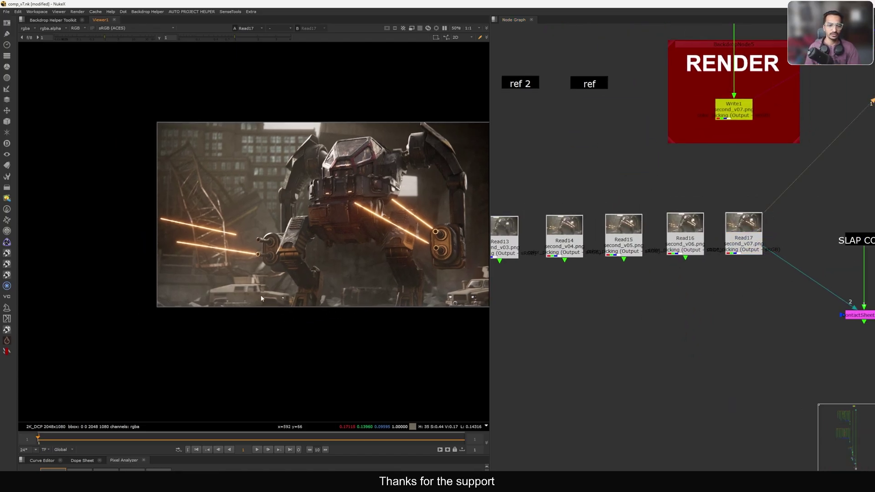
key(f)
key(h)
middle_drag(202, 333, 252, 319)
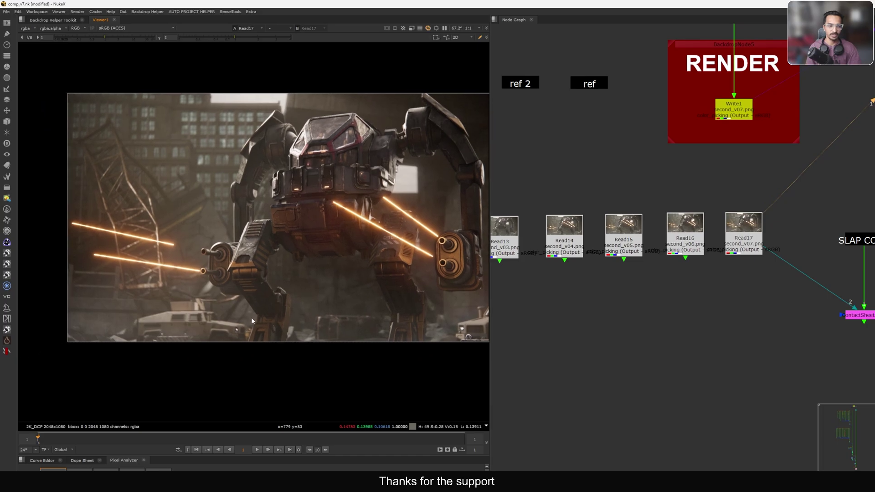
Step: Examine the defocused headlight highlight and nearby background on the military vehicle behind the mech's gun arm
scroll(288, 317, up, 8)
mouse_move(288, 296)
ctrl+shift+mouse_down()
mouse_move(328, 315)
mouse_move(303, 301)
ctrl+shift+mouse_up()
ctrl+drag(266, 270, 259, 247)
ctrl+click(289, 168)
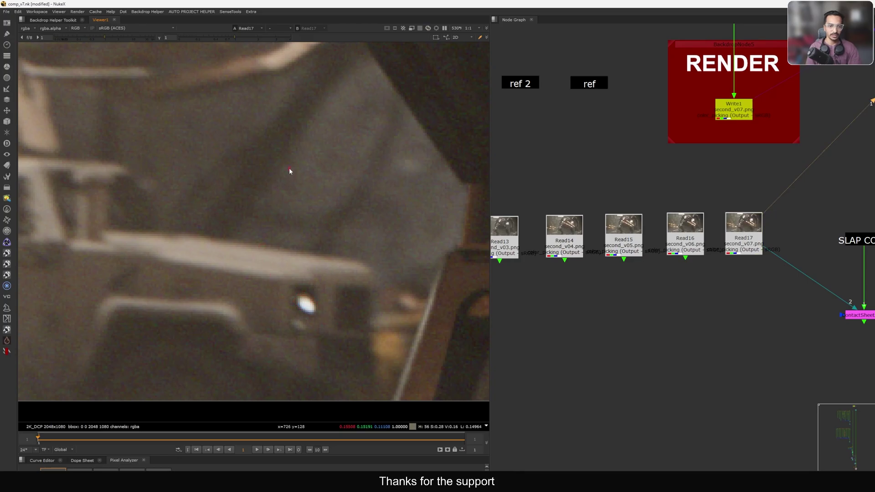
drag(335, 206, 288, 169)
middle_drag(293, 305, 292, 331)
scroll(292, 331, up, 1)
mouse_move(239, 189)
ctrl+mouse_down()
mouse_move(236, 261)
mouse_move(239, 190)
ctrl+mouse_up()
scroll(297, 264, down, 10)
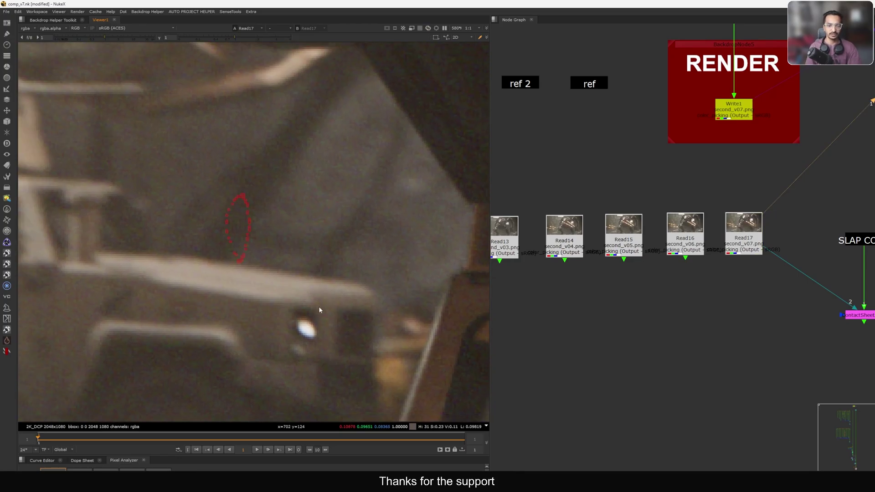
scroll(265, 317, down, 2)
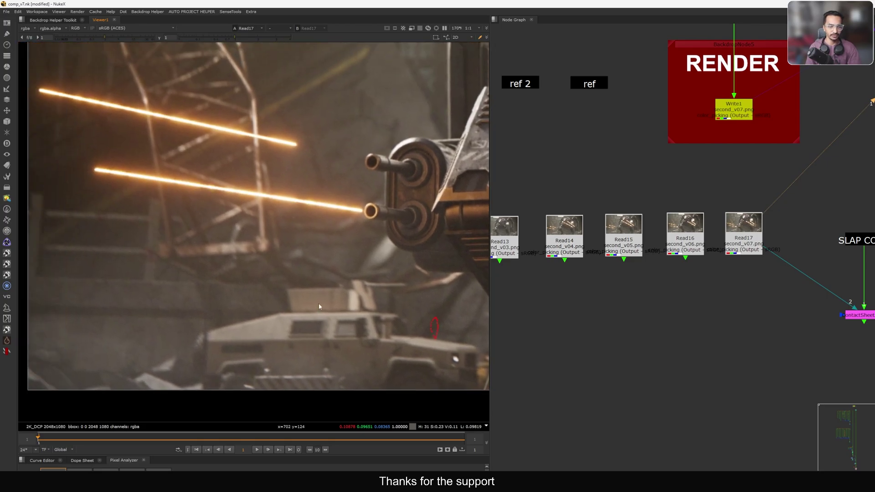
Step: Enlarge the viewer, sketch two red freehand arcs from the tracers to the vehicle, clear them and restore the split layout
key(space)
key(f)
middle_drag(286, 278, 340, 234)
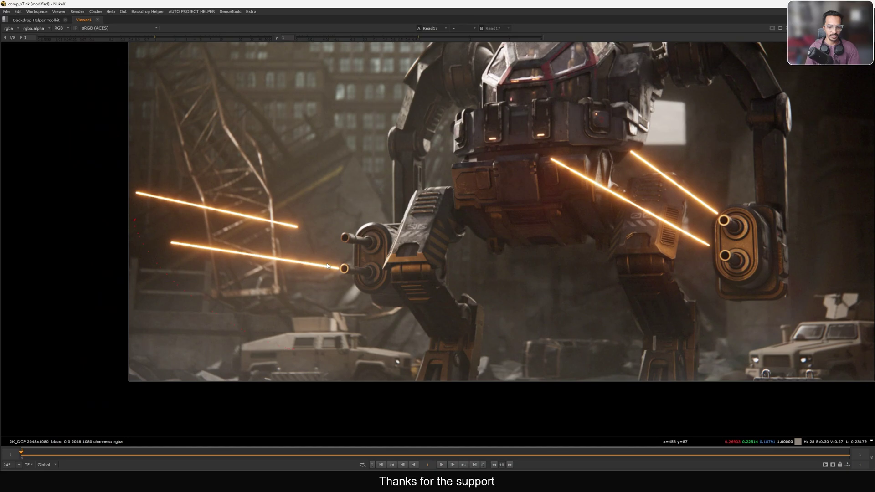
key(F12)
click(869, 188)
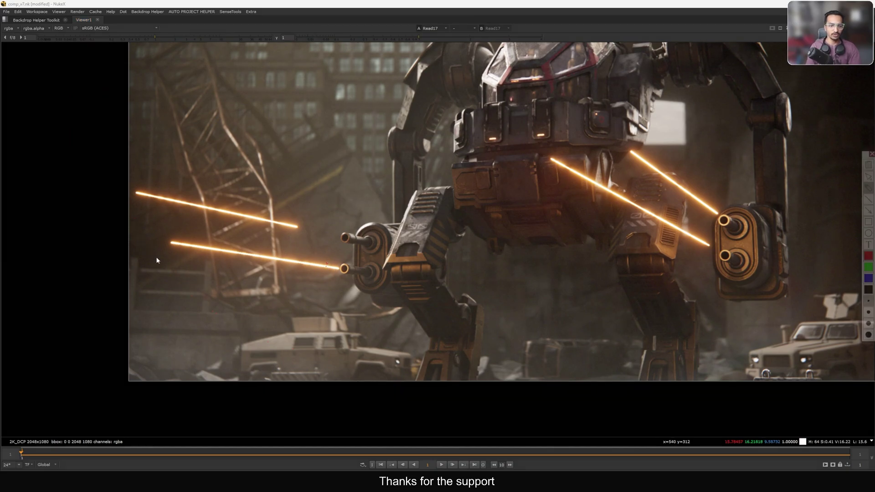
drag(157, 217, 397, 364)
drag(170, 220, 478, 348)
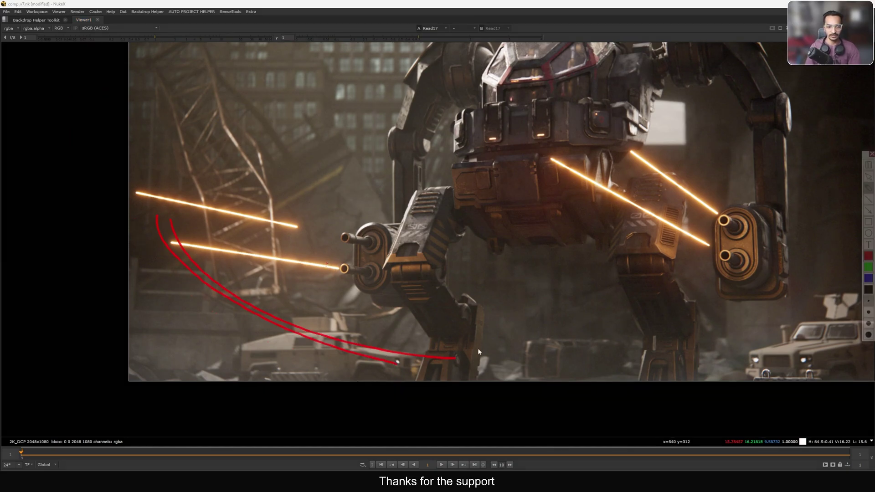
drag(356, 303, 652, 304)
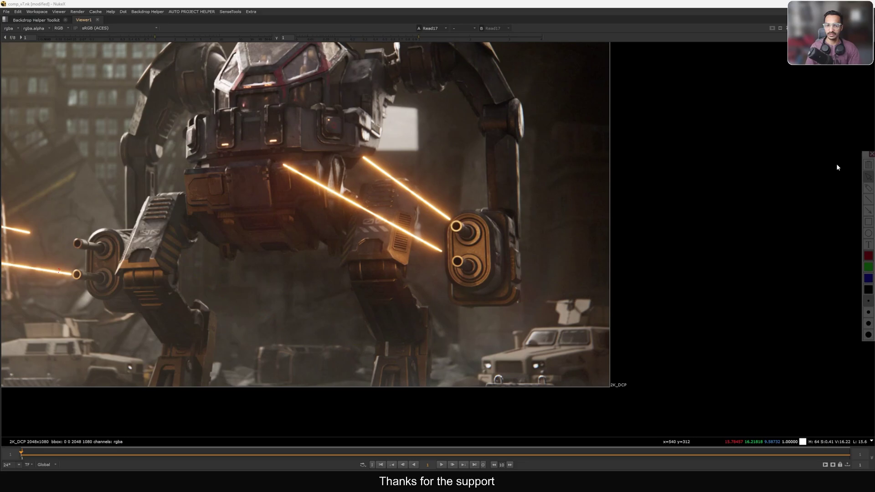
click(401, 264)
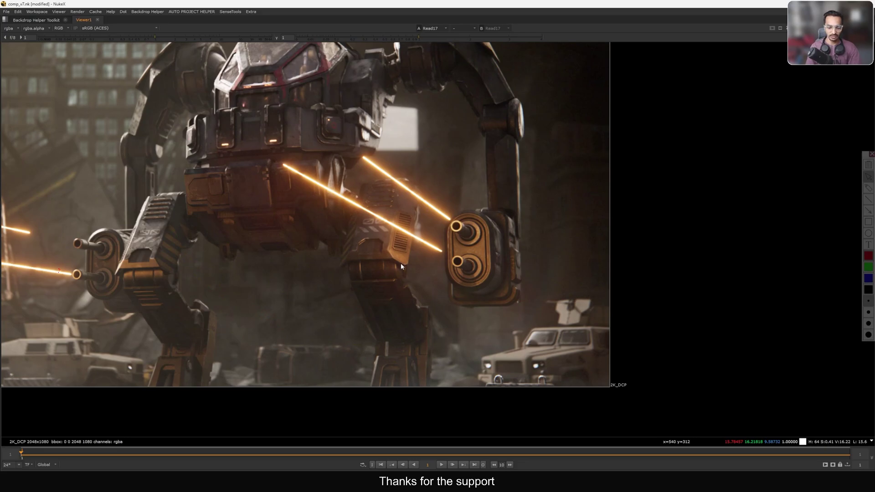
key(f)
key(space)
key(minus)
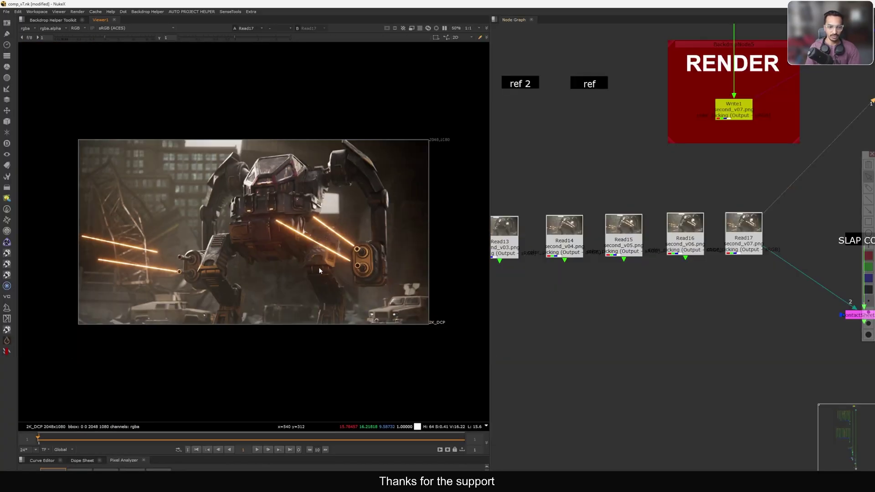
Step: Add a MagicDefocus node to the node graph just below Read17
scroll(685, 244, down, 5)
scroll(708, 274, up, 5)
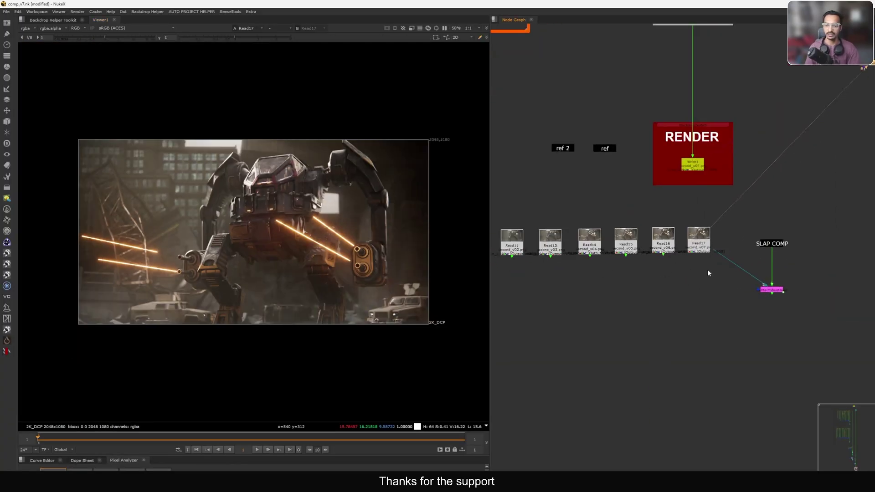
key(Tab)
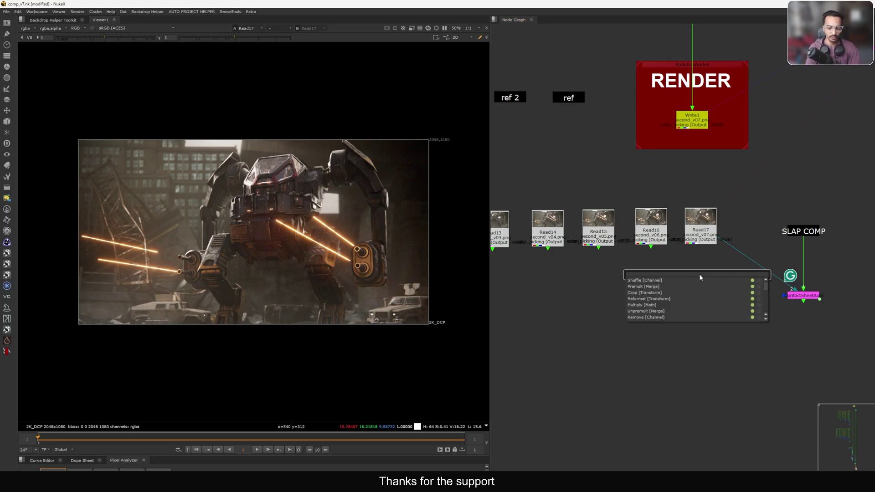
text(o)
key(BackSpace)
text(magic)
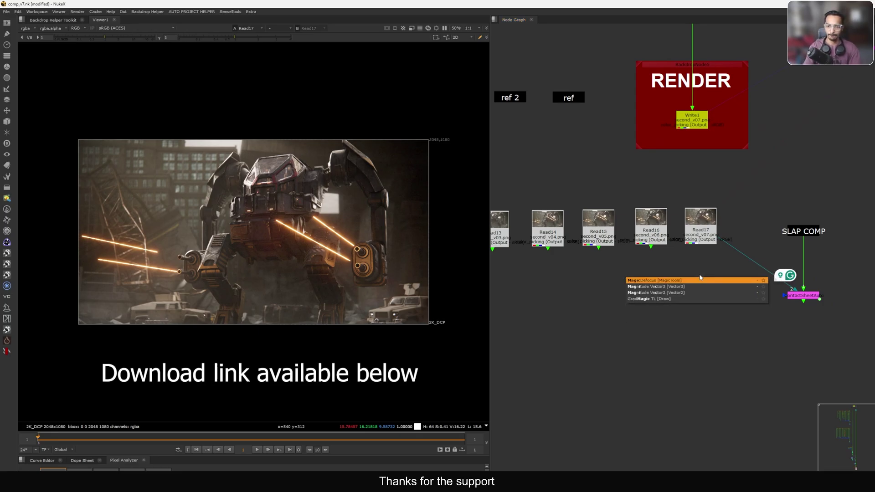
key(Return)
scroll(730, 209, up, 2)
drag(755, 220, 750, 232)
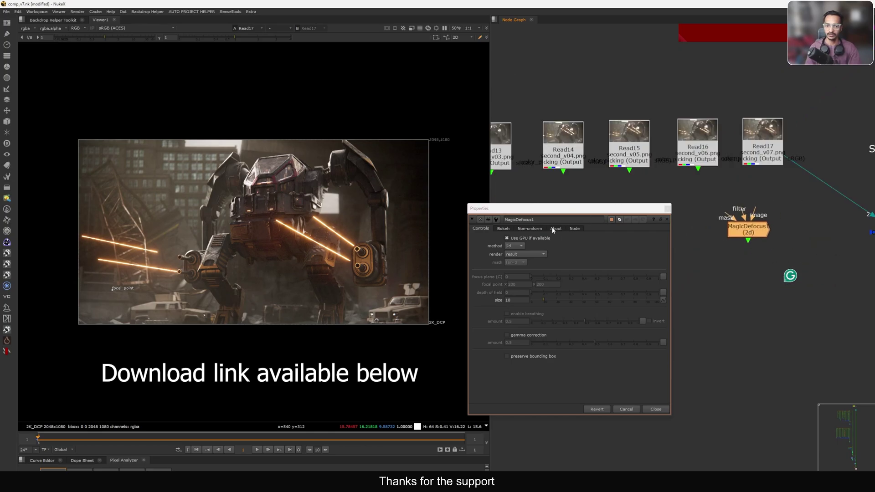
Step: Review the MagicDefocus node's non-uniform bokeh settings, including catseye and barn doors, and close its properties
click(530, 228)
drag(546, 204, 543, 187)
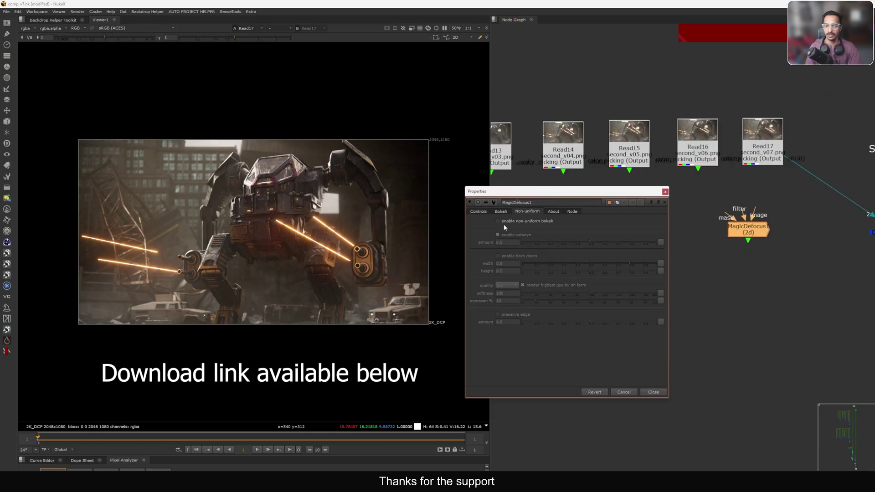
drag(594, 193, 581, 194)
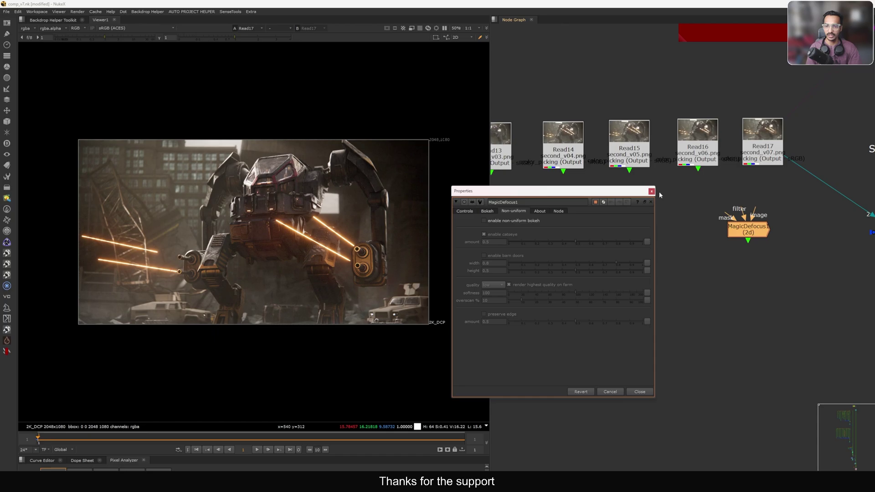
click(652, 191)
Step: Add a cfCatsEyeDefocus node and place it below the Read nodes
key(Tab)
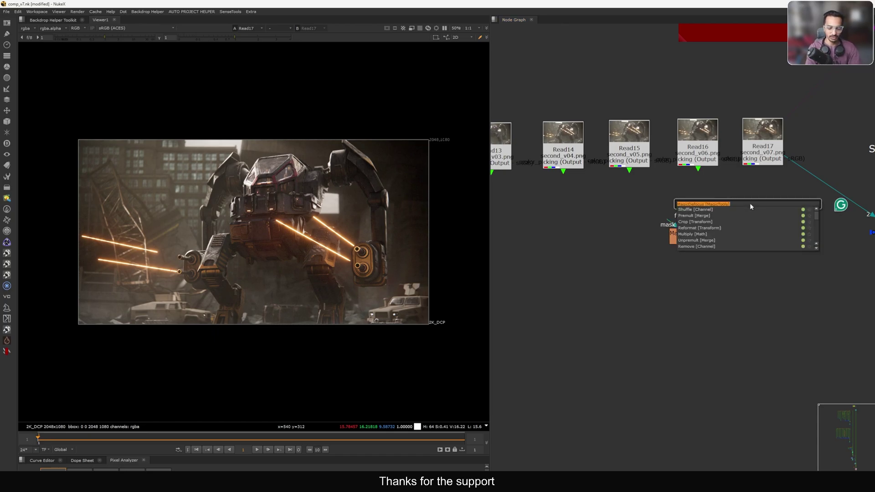
key(Return)
key(Tab)
text(cat y)
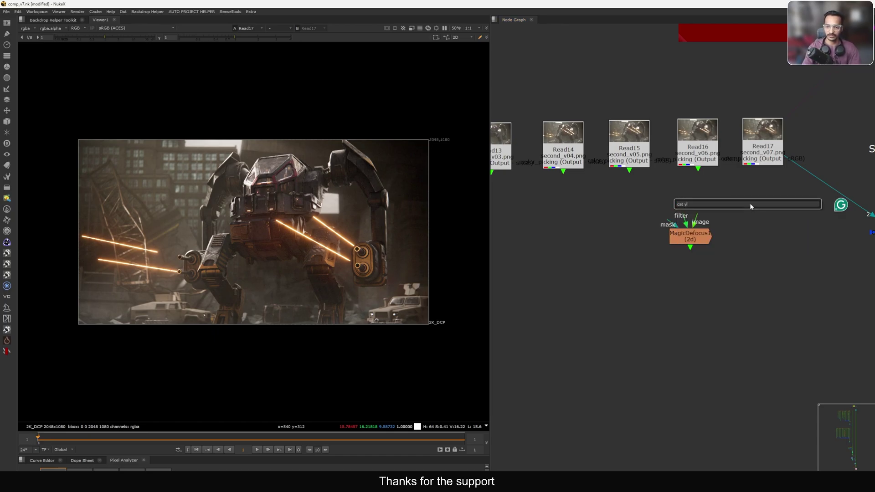
key(Return)
scroll(751, 203, up, 2)
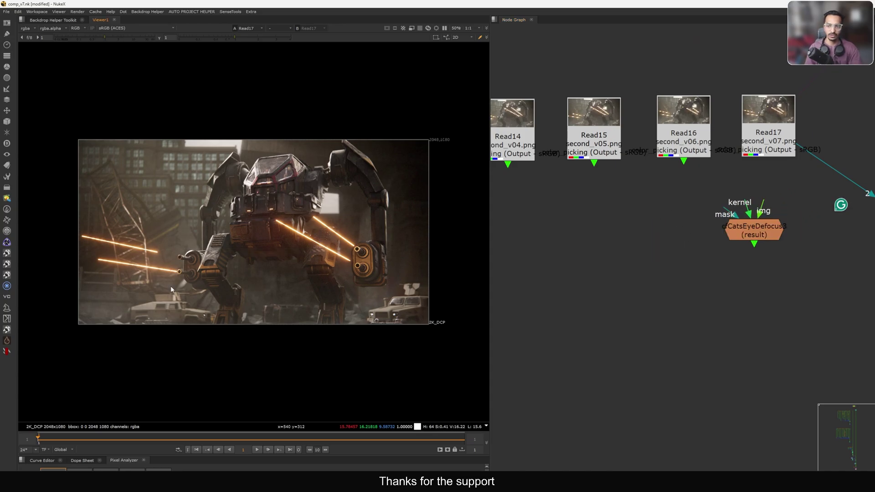
drag(758, 232, 712, 258)
scroll(712, 258, up, 1)
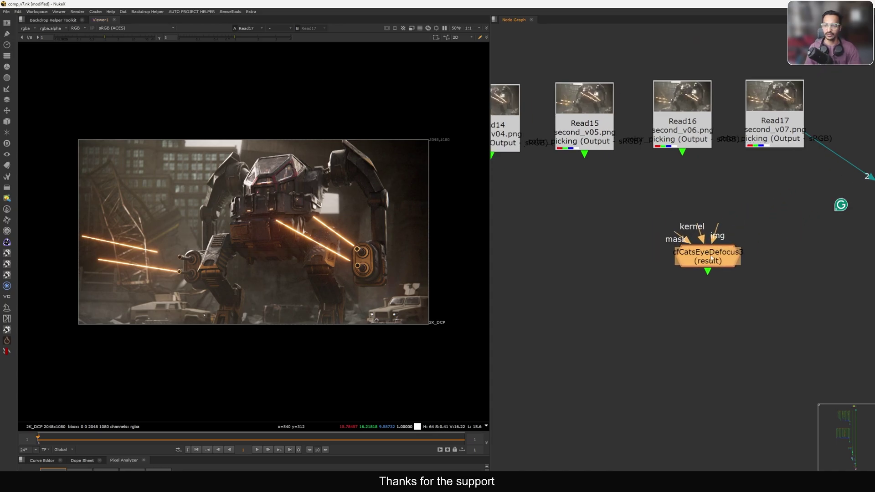
Step: Open the cfCatsEyeDefocus3 properties and its internal node graph, moving the properties window clear of the nodes
scroll(712, 259, up, 2)
double_click(712, 259)
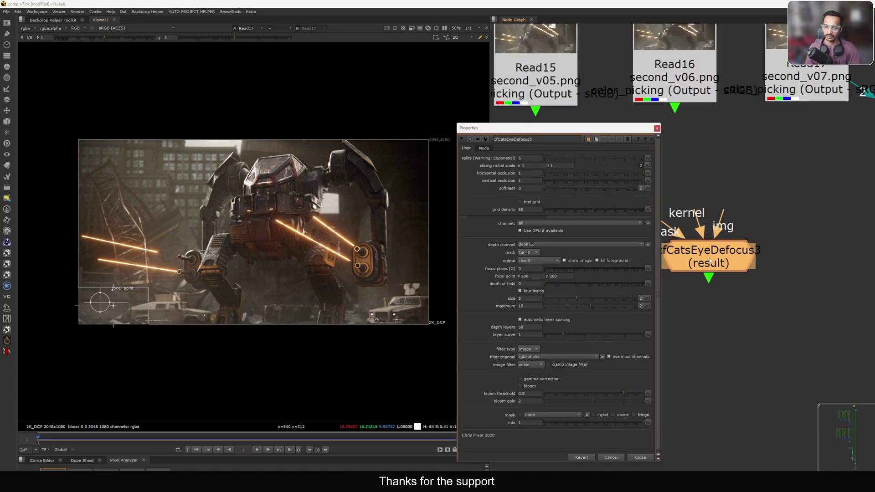
click(627, 139)
drag(570, 129, 419, 170)
scroll(725, 243, up, 2)
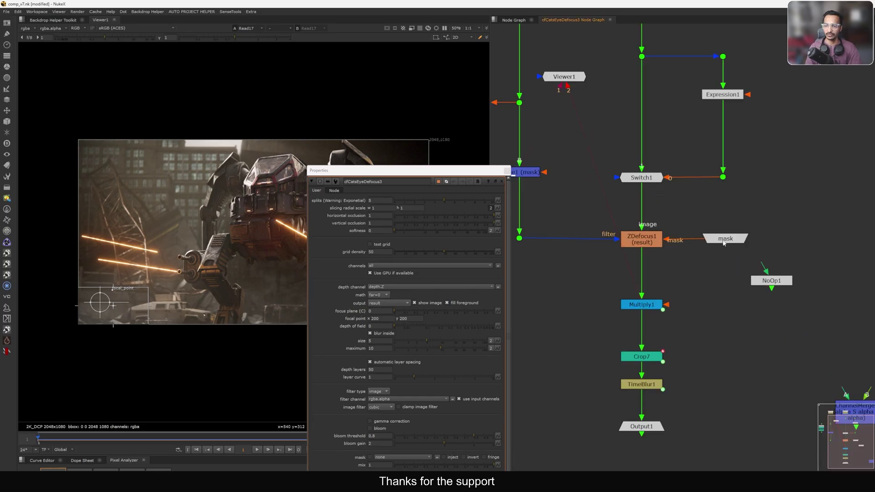
Step: Examine the group's internal network around ZDefocus1 and the kernel branch, and return to the main node graph
drag(725, 243, 730, 244)
drag(678, 223, 590, 271)
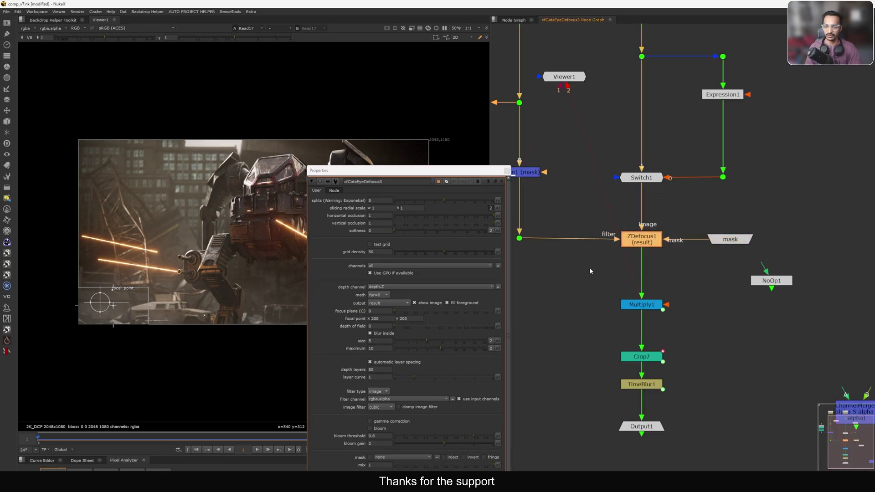
middle_drag(590, 271, 610, 279)
click(609, 279)
click(660, 253)
scroll(611, 272, down, 3)
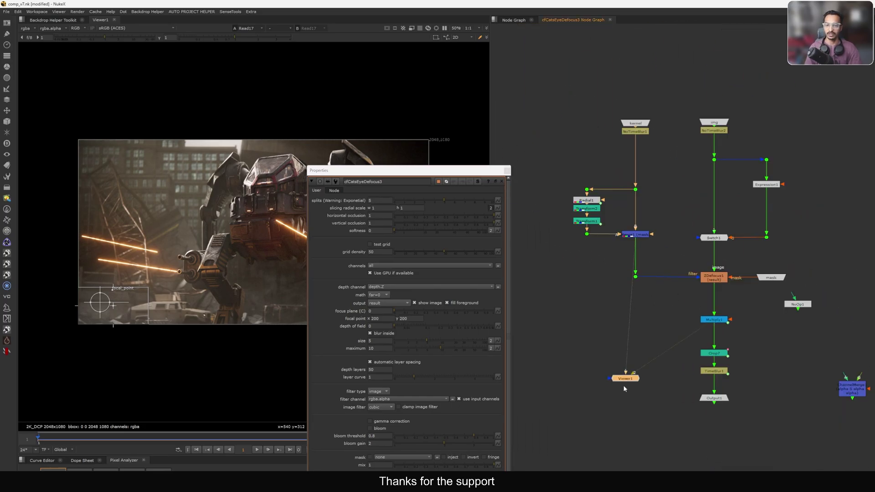
drag(523, 98, 873, 434)
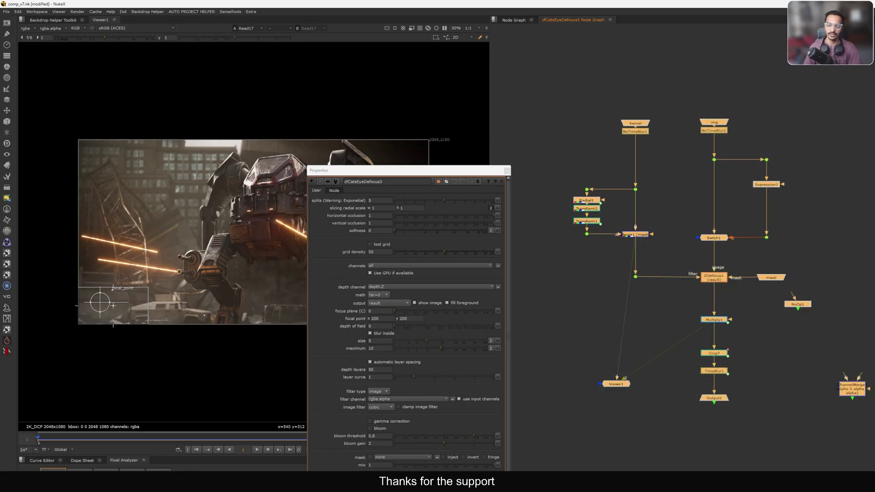
click(742, 358)
drag(532, 84, 656, 288)
drag(638, 235, 644, 236)
click(618, 186)
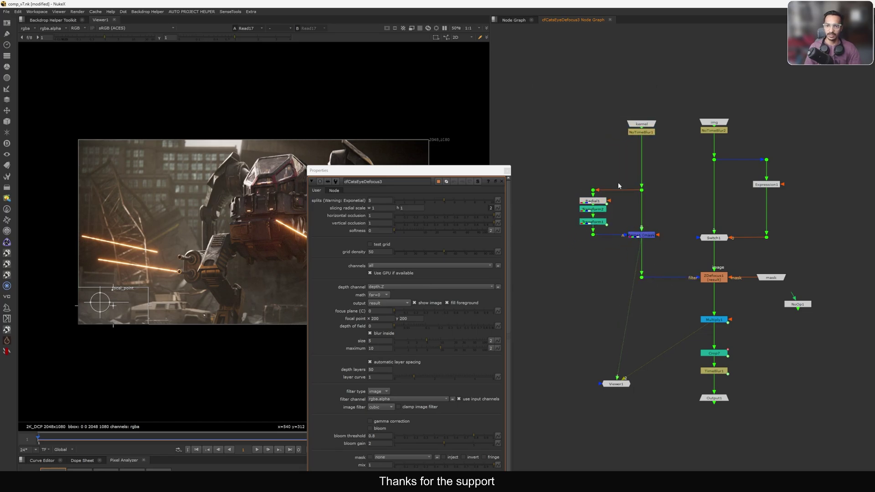
click(610, 20)
Step: View cfCatsEyeDefocus3 in the viewer and enable its test grid
drag(705, 258, 708, 256)
key(1)
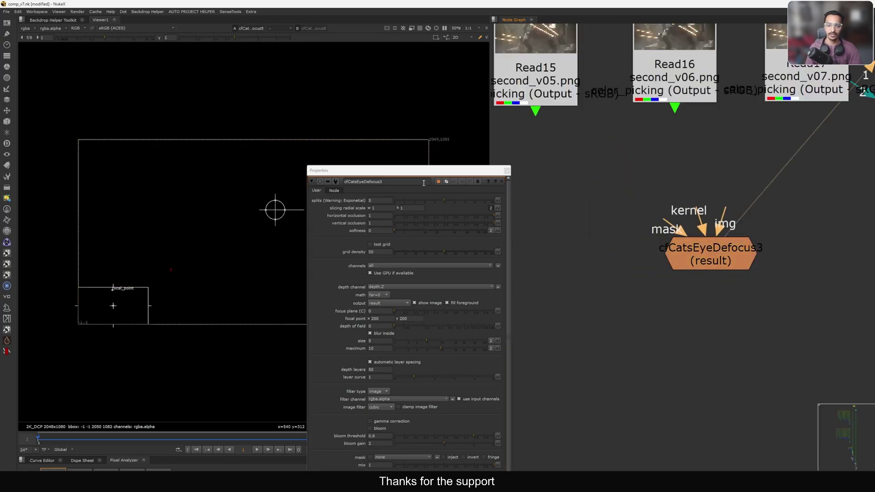
drag(424, 170, 661, 104)
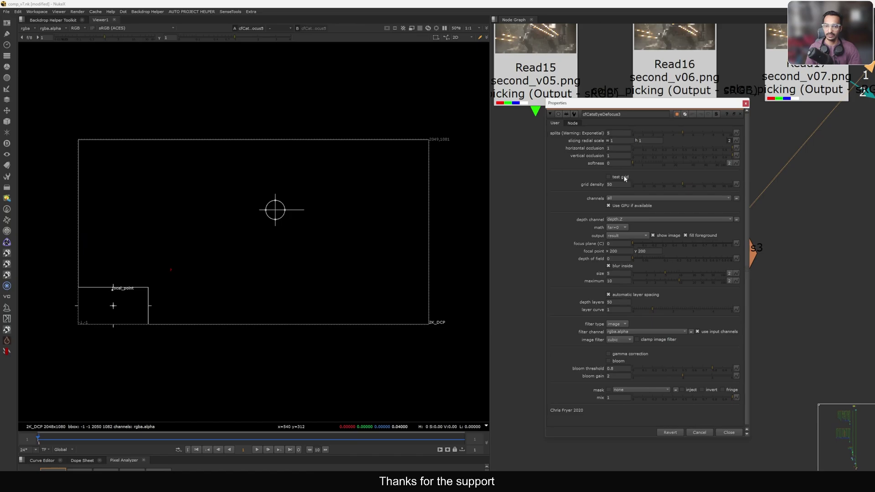
click(609, 177)
drag(662, 108, 492, 170)
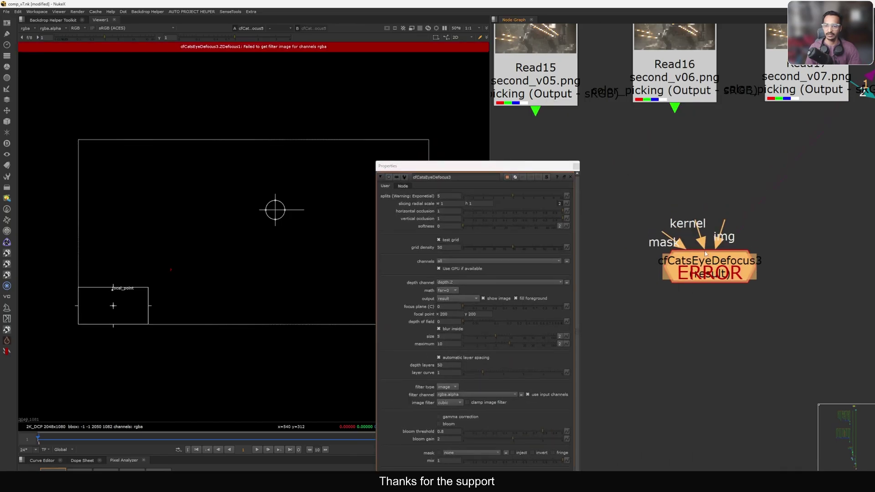
Step: Add a BokehBuilder node, connect it to the kernel input of cfCatsEyeDefocus3, and bring the defocus node's properties forward
key(Tab)
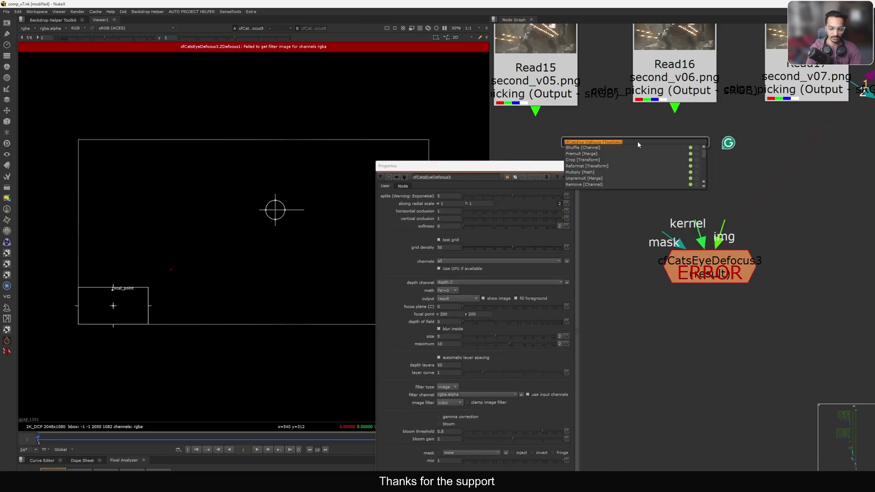
text(bok)
key(Down)
key(Return)
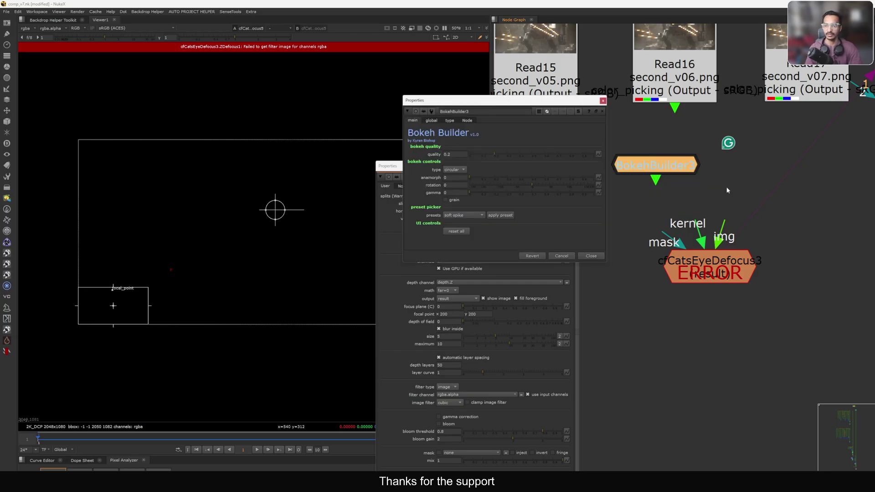
drag(390, 166, 391, 166)
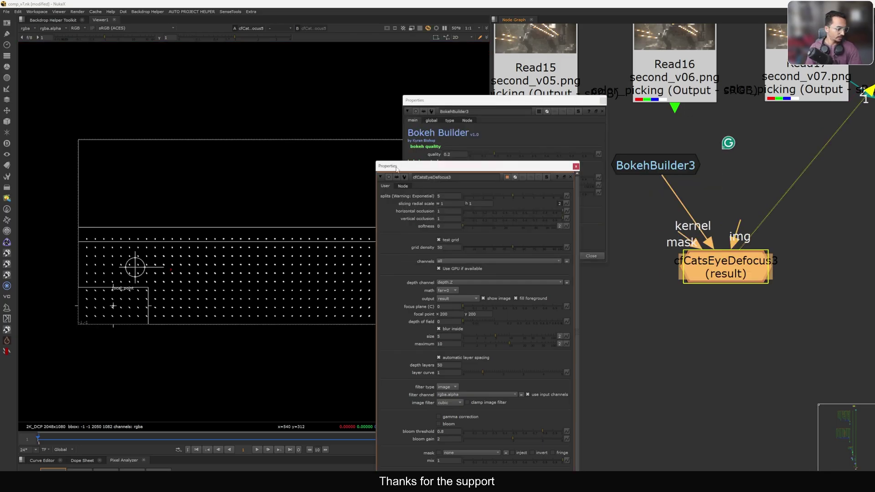
Step: Enlarge the viewer and examine the test grid's bokeh shapes from the upper-right corner across the top edge
drag(391, 166, 396, 167)
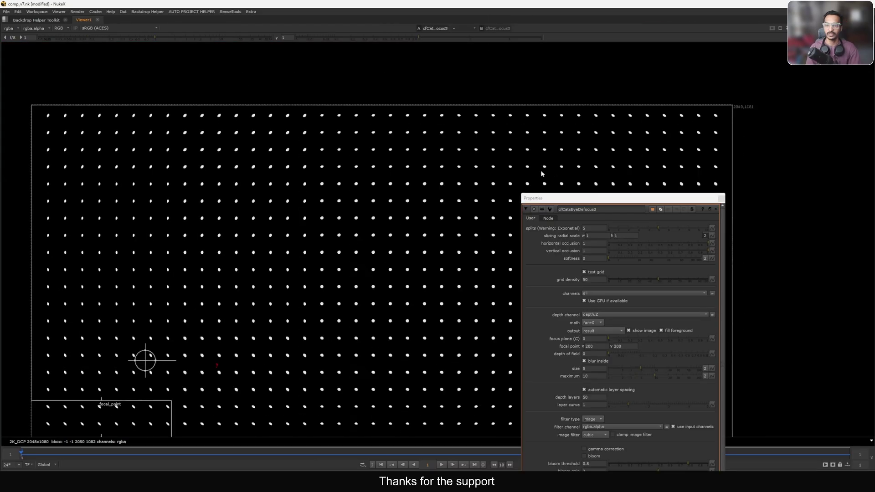
middle_drag(507, 164, 506, 165)
scroll(505, 165, up, 10)
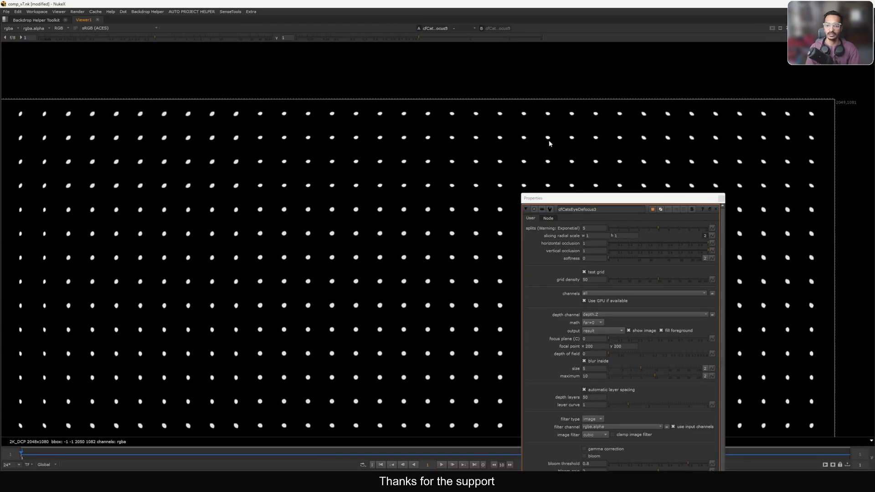
scroll(693, 107, up, 1)
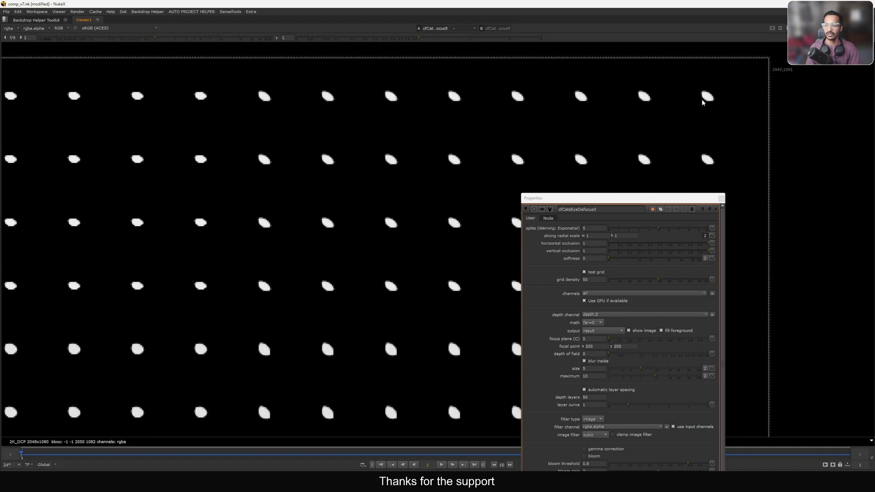
middle_drag(513, 117, 680, 127)
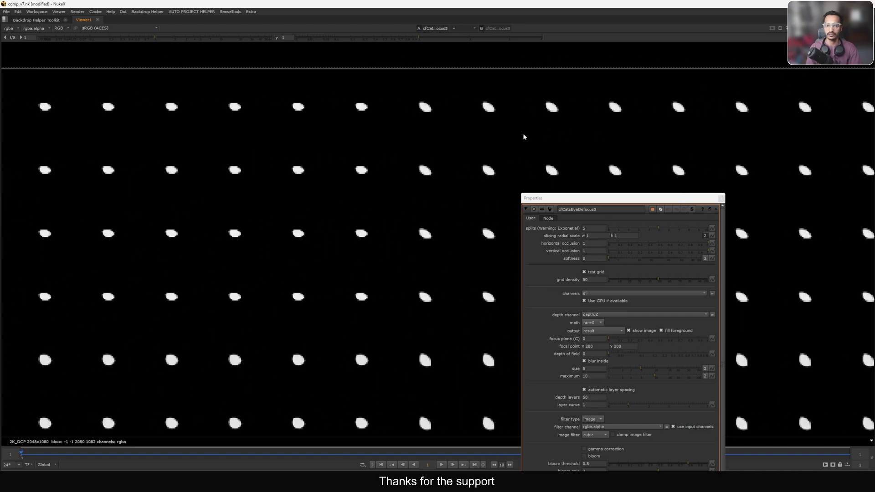
middle_drag(524, 134, 698, 129)
mouse_move(496, 134)
middle_down()
mouse_move(650, 135)
mouse_move(586, 135)
middle_up()
scroll(567, 130, down, 5)
middle_drag(479, 150, 531, 144)
scroll(480, 101, down, 5)
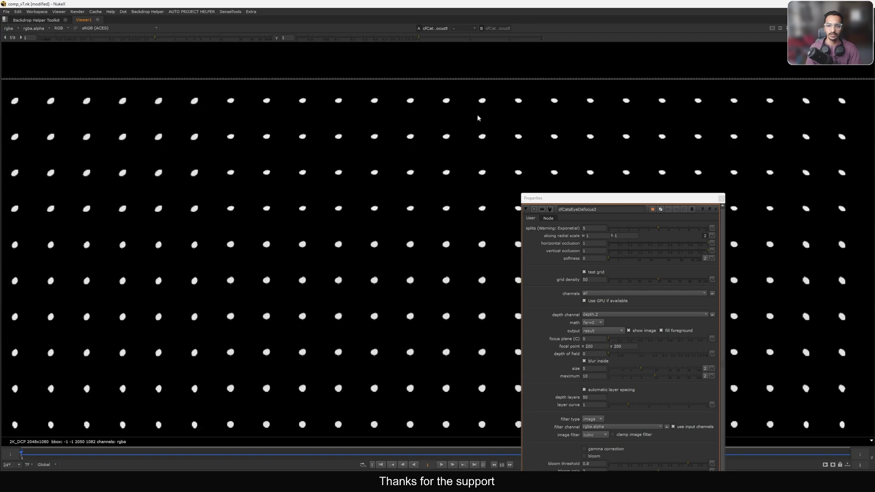
Step: Close the cfCatsEyeDefocus3 properties and compare the grid's bokeh shapes between the upper-left corner and the image centre
click(721, 198)
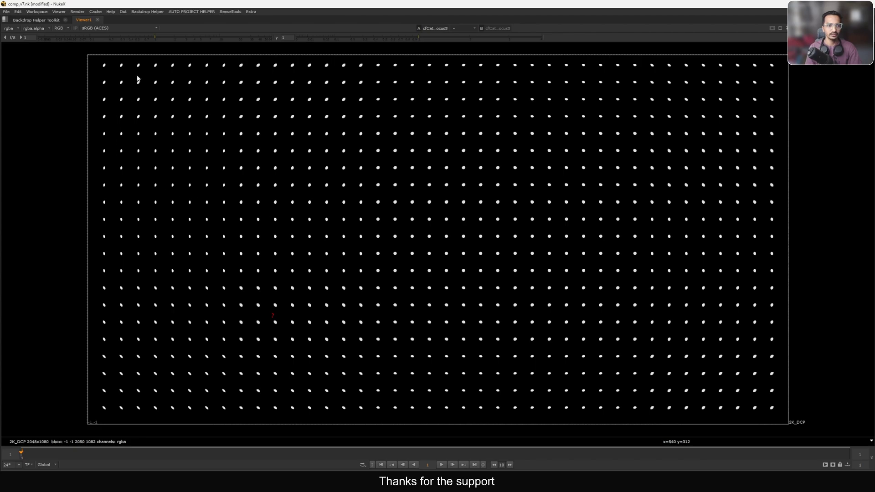
scroll(102, 66, up, 5)
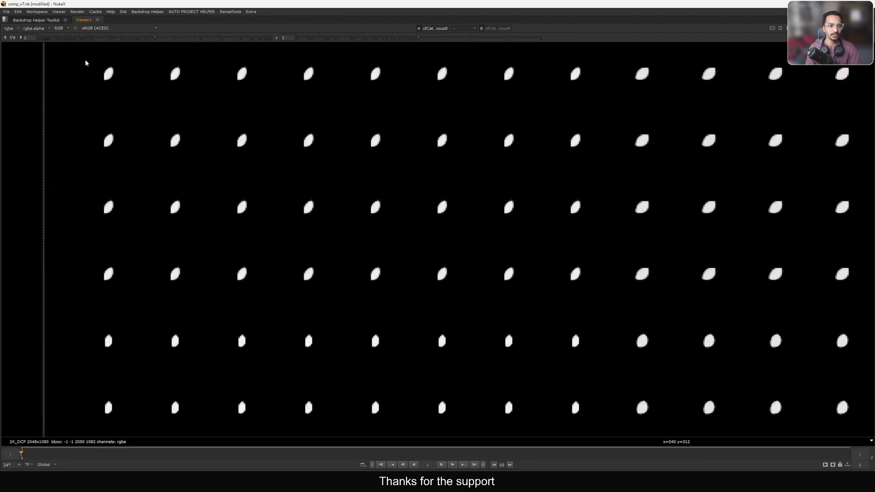
scroll(238, 141, down, 4)
scroll(209, 102, up, 1)
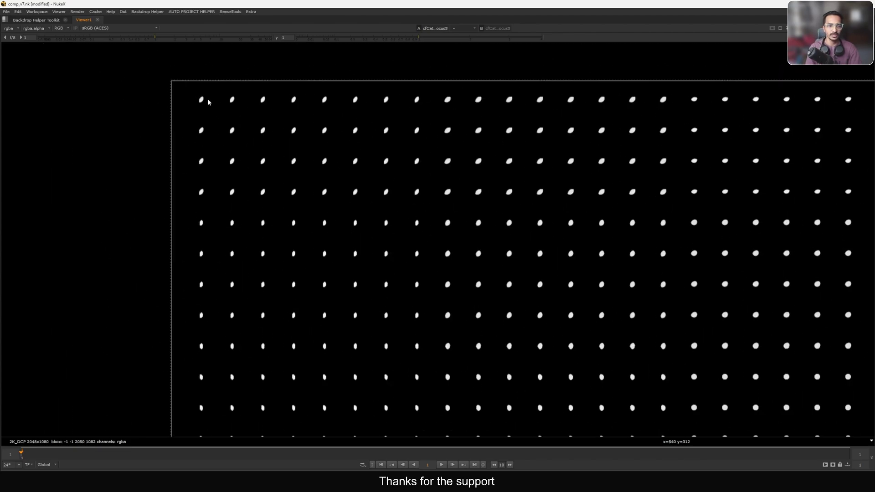
scroll(207, 102, up, 4)
scroll(292, 125, down, 2)
middle_drag(394, 199, 276, 129)
middle_drag(460, 227, 345, 166)
middle_drag(502, 248, 389, 169)
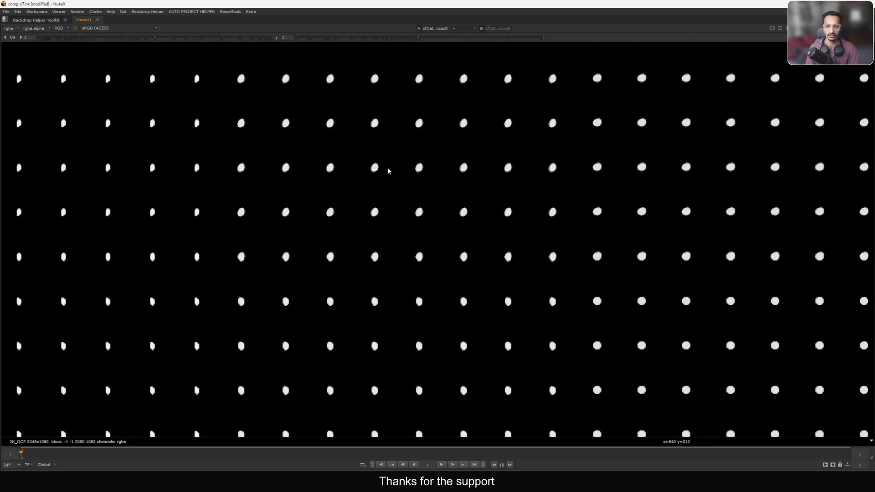
middle_drag(542, 285, 416, 196)
drag(453, 247, 490, 269)
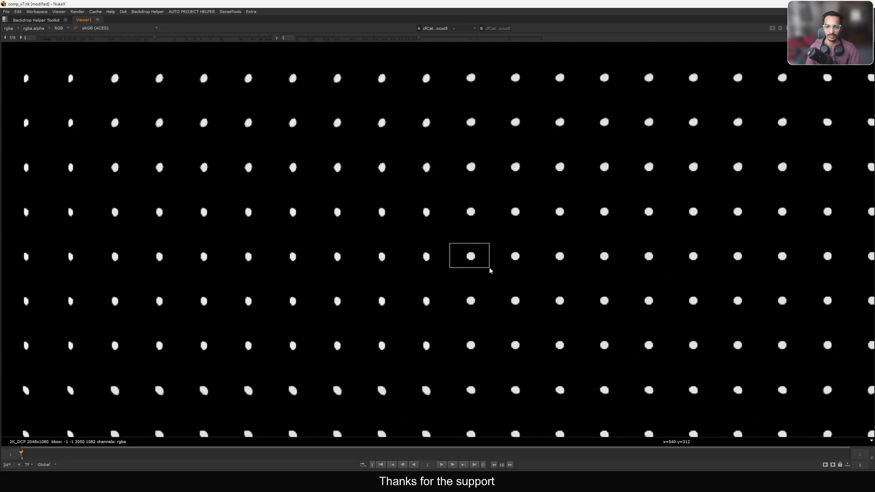
key(space)
key(f)
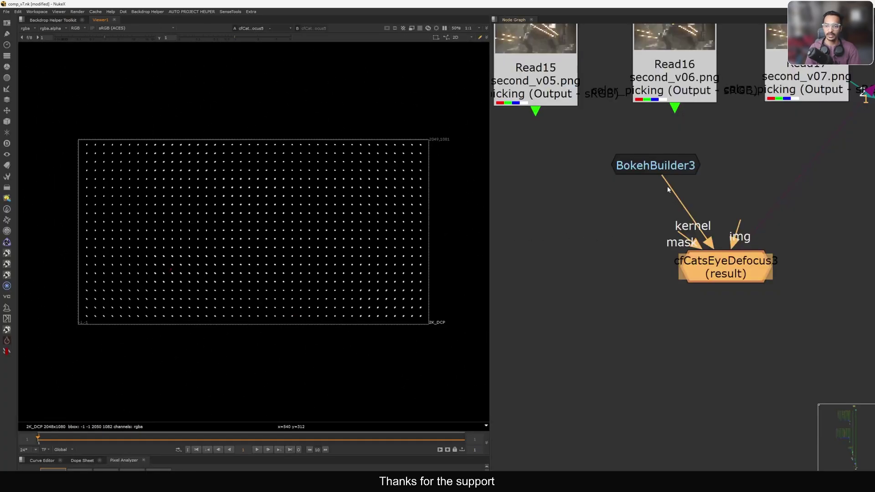
Step: View Read17 and inspect the defocused highlight on the vehicle and the mech's body
scroll(687, 247, down, 3)
middle_drag(749, 179, 734, 217)
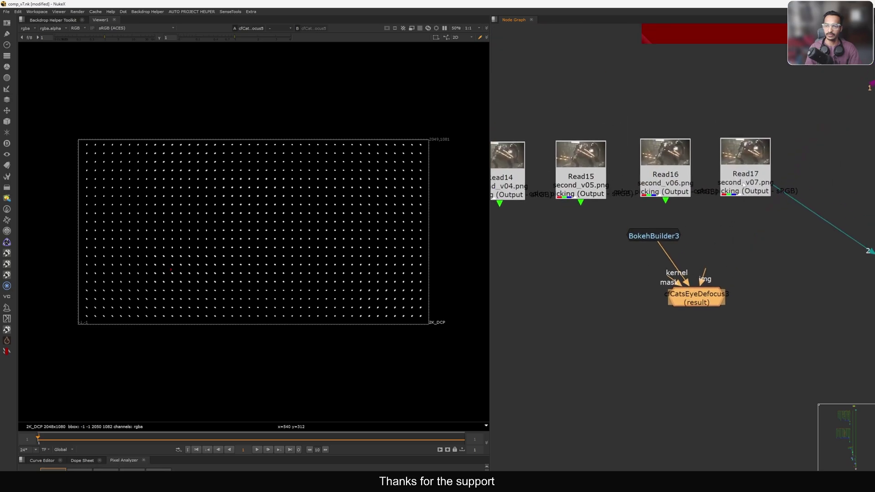
click(740, 183)
key(1)
click(575, 217)
scroll(192, 314, up, 6)
scroll(261, 318, up, 2)
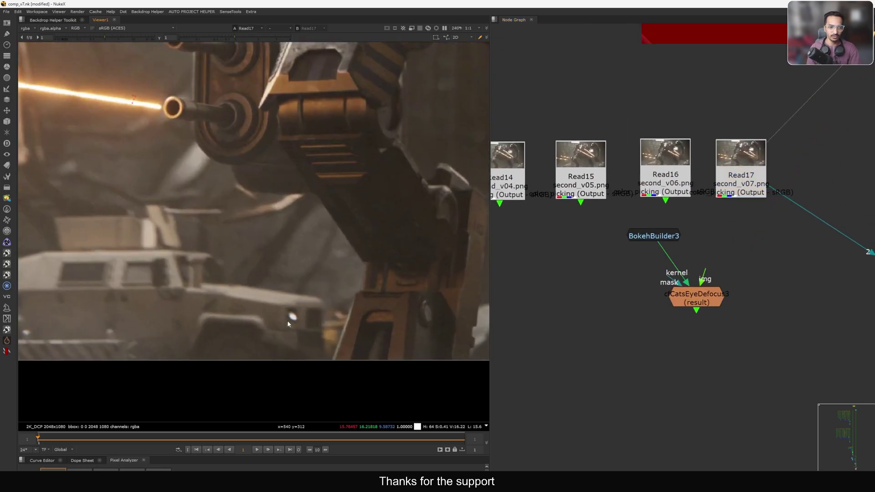
scroll(288, 321, down, 4)
middle_drag(464, 189, 230, 310)
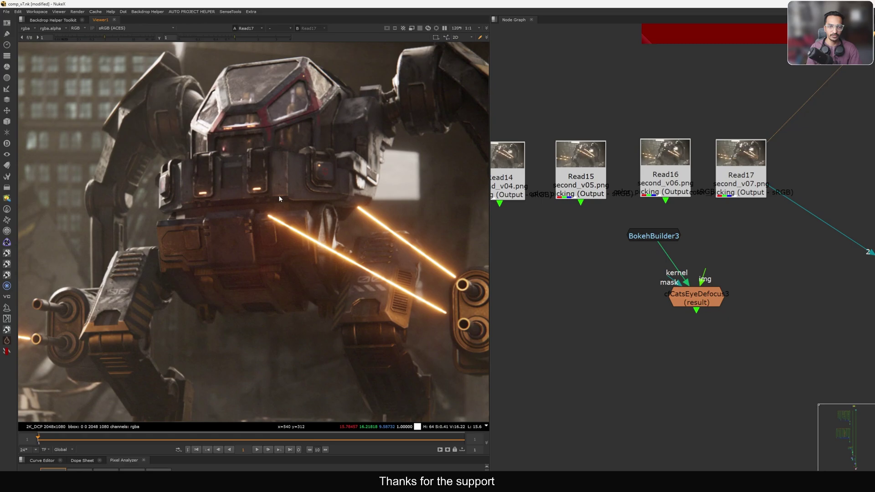
Step: Load the reference photo Focus1-1 (1).jpg, fit it in the enlarged viewer, and raise the viewer gain to 2.65
key(f)
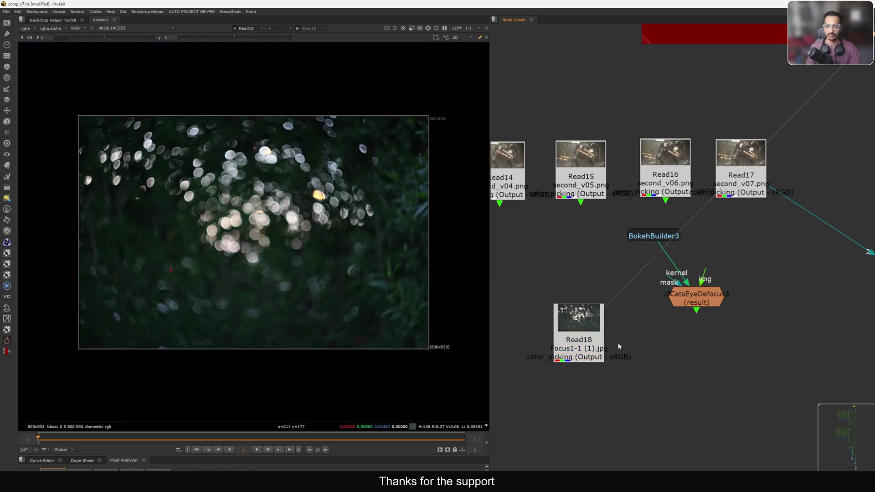
middle_drag(619, 348, 679, 316)
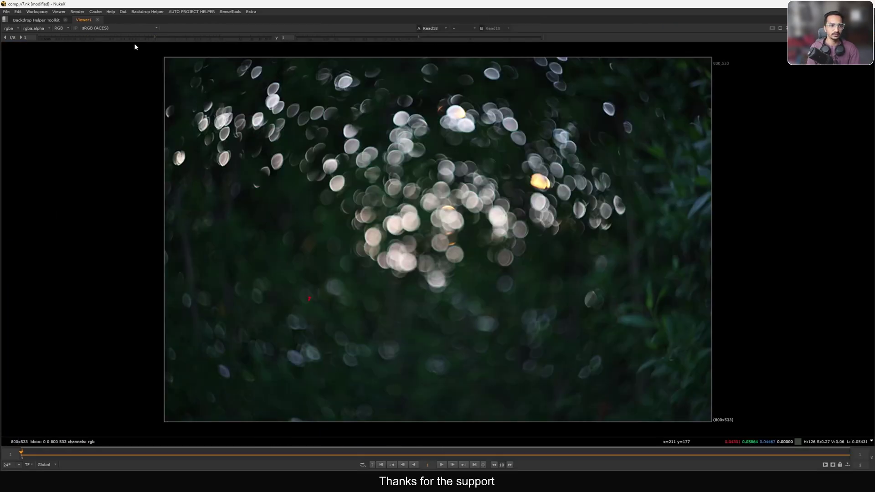
drag(156, 38, 182, 38)
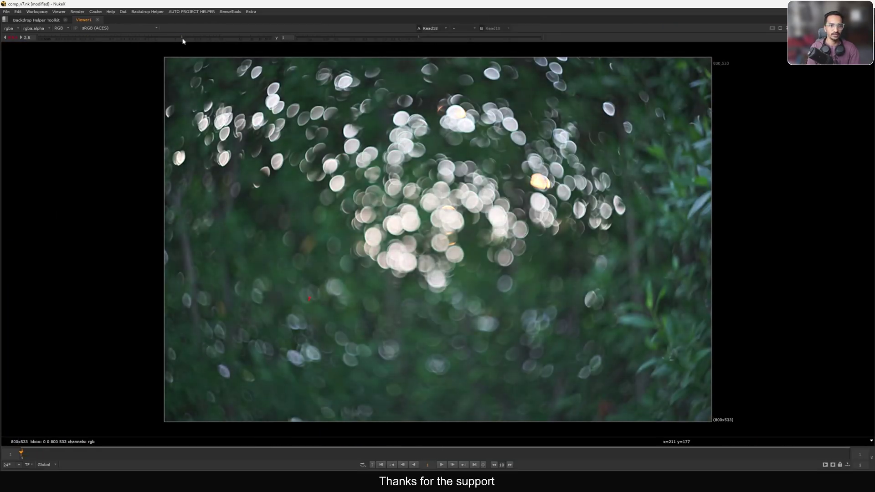
Step: Compare the bokeh shapes near the reference photo's outer edge with those around its centre
middle_drag(551, 277, 492, 320)
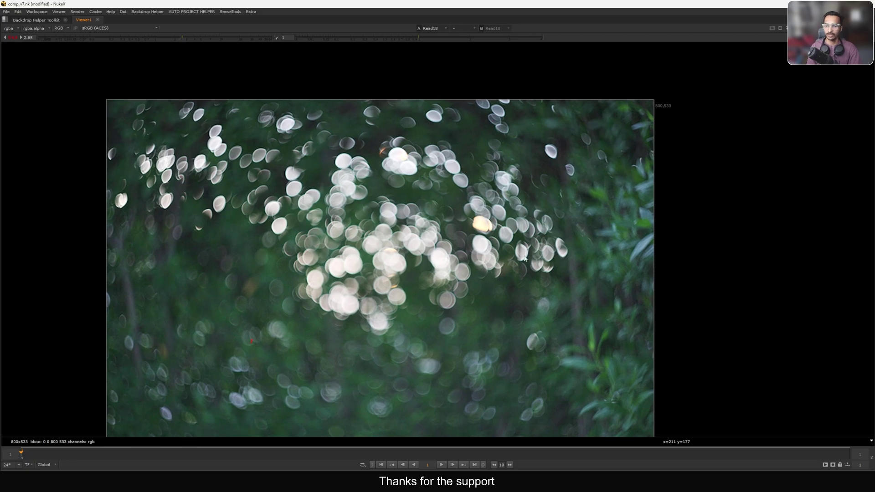
scroll(166, 201, up, 5)
middle_drag(167, 200, 347, 183)
scroll(333, 186, down, 1)
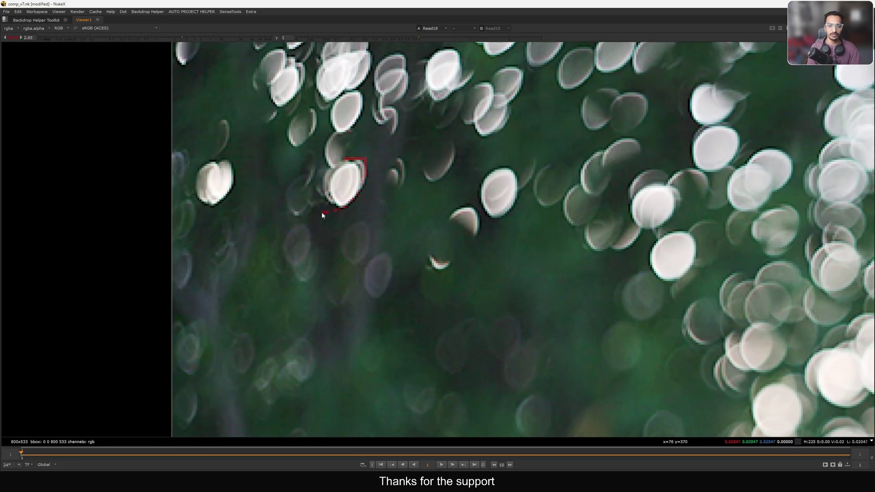
scroll(339, 176, down, 5)
middle_drag(314, 165, 326, 205)
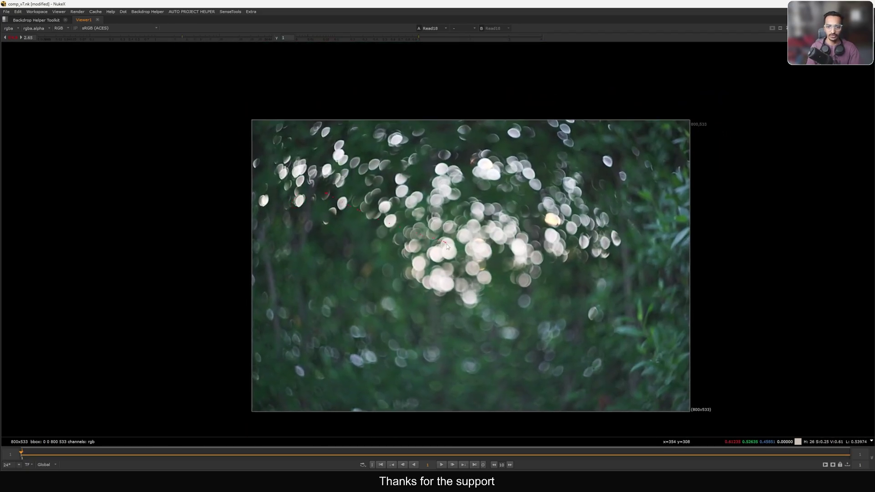
scroll(497, 276, up, 4)
scroll(456, 205, down, 5)
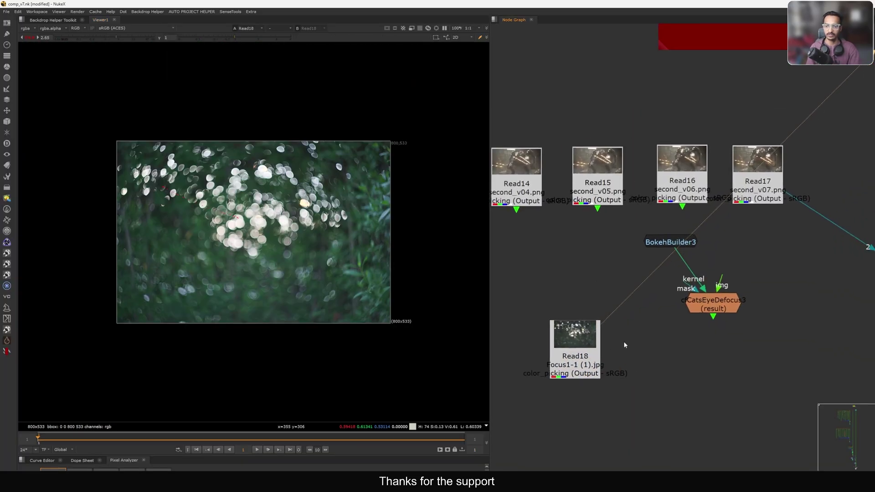
Step: View Read17 again and move cfCatsEyeDefocus3 down beside the Read18 reference photo
middle_drag(646, 200, 639, 208)
key(1)
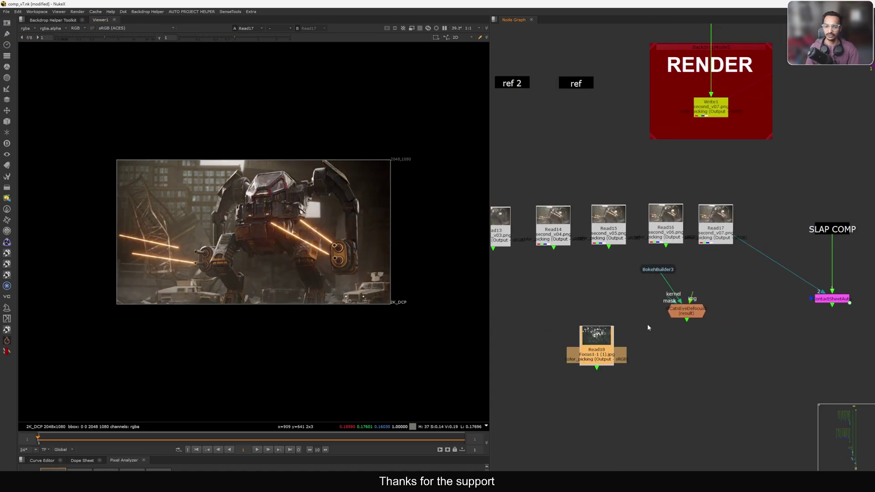
drag(698, 319, 658, 360)
Step: View the contact sheet and compare the slap comp with the final second_v07 comp side by side, including the mech and background
middle_drag(593, 162, 606, 212)
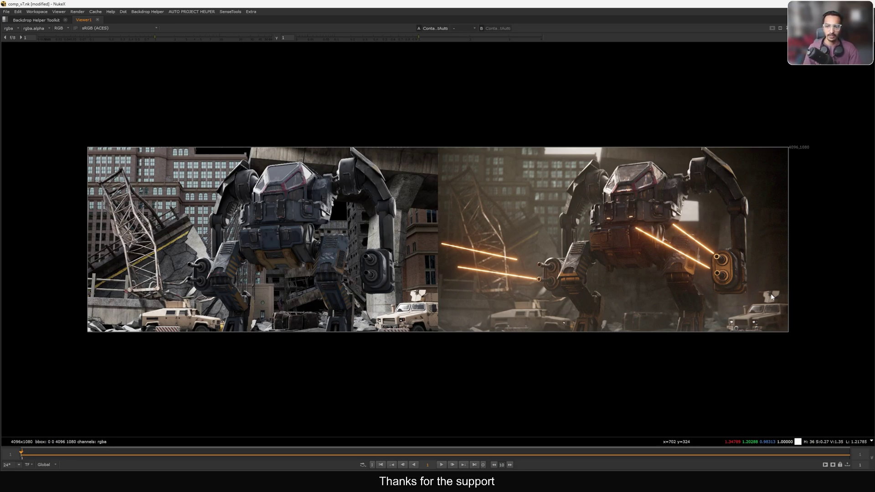
key(space)
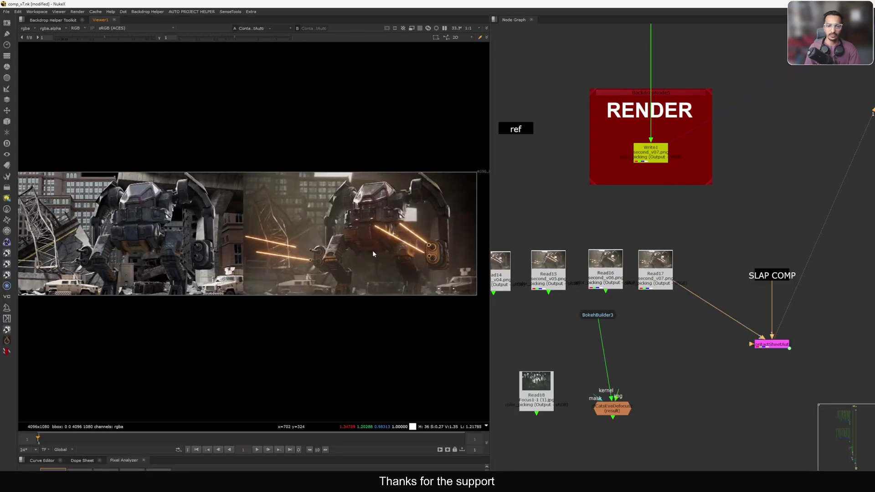
key(space)
middle_drag(413, 255, 198, 262)
middle_drag(433, 202, 463, 209)
scroll(441, 205, up, 3)
middle_drag(411, 212, 636, 226)
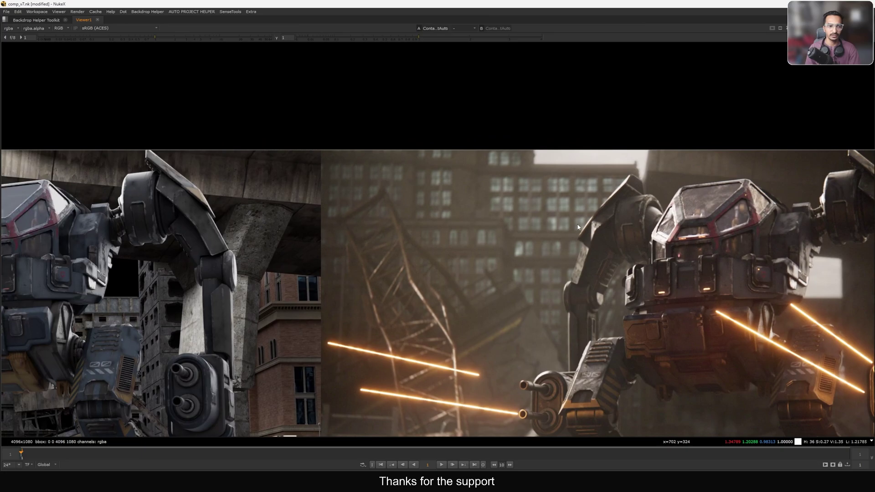
scroll(433, 230, down, 1)
mouse_move(322, 227)
middle_down()
mouse_move(433, 230)
mouse_move(409, 225)
middle_up()
middle_drag(620, 229, 531, 229)
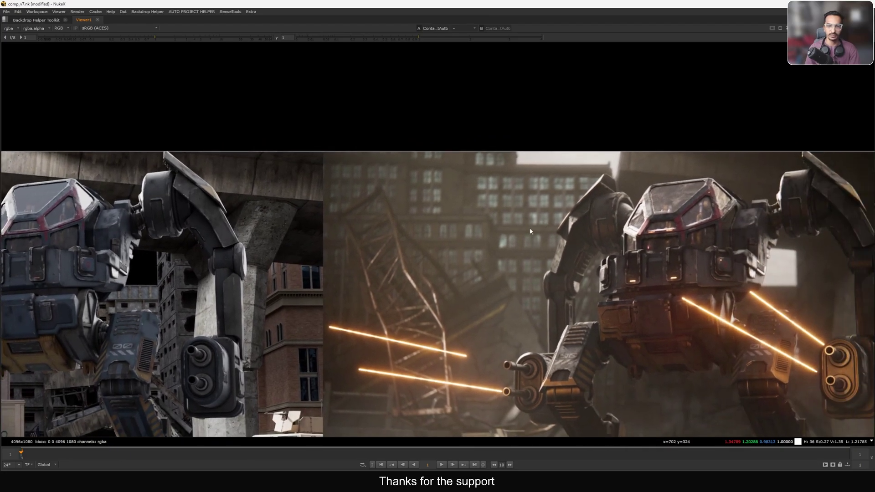
key(f)
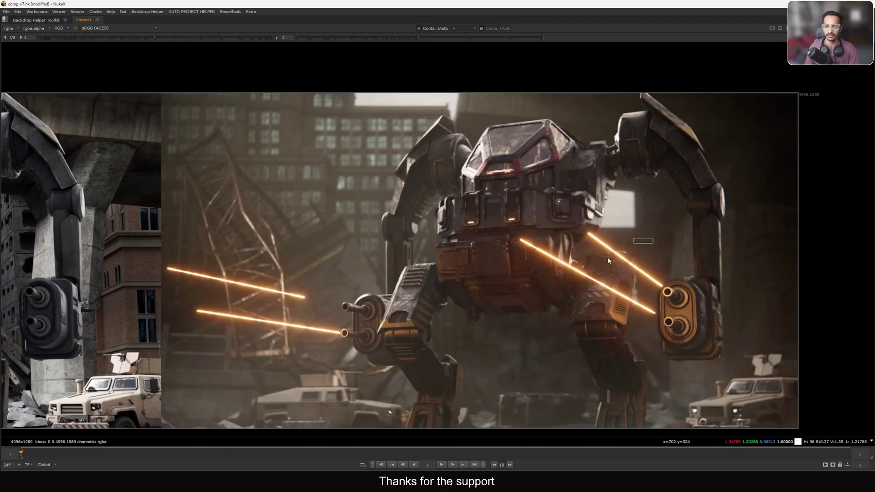
scroll(575, 283, down, 3)
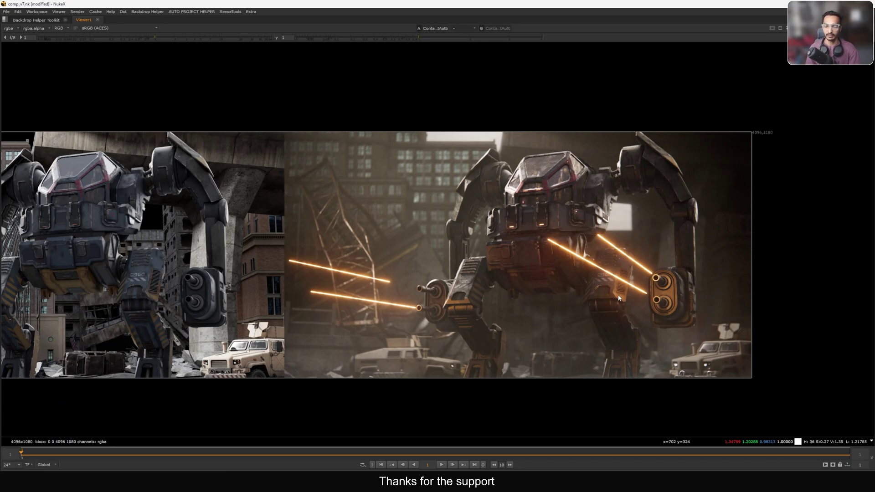
key(space)
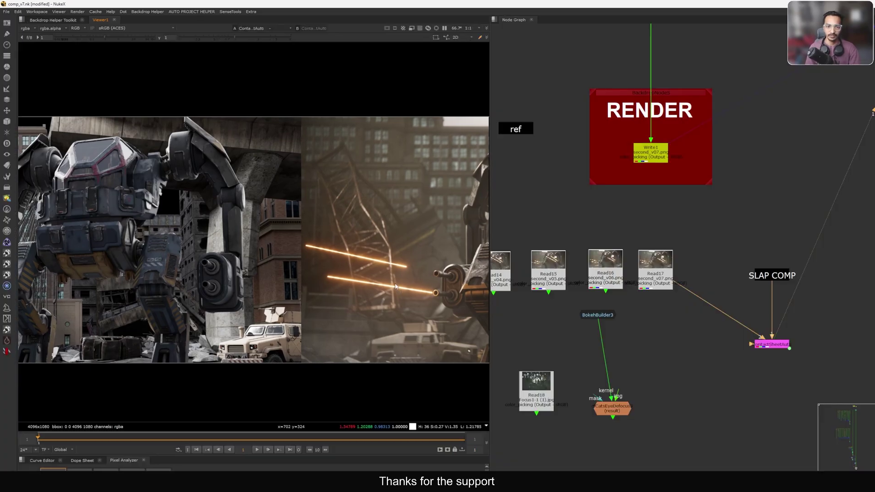
key(f)
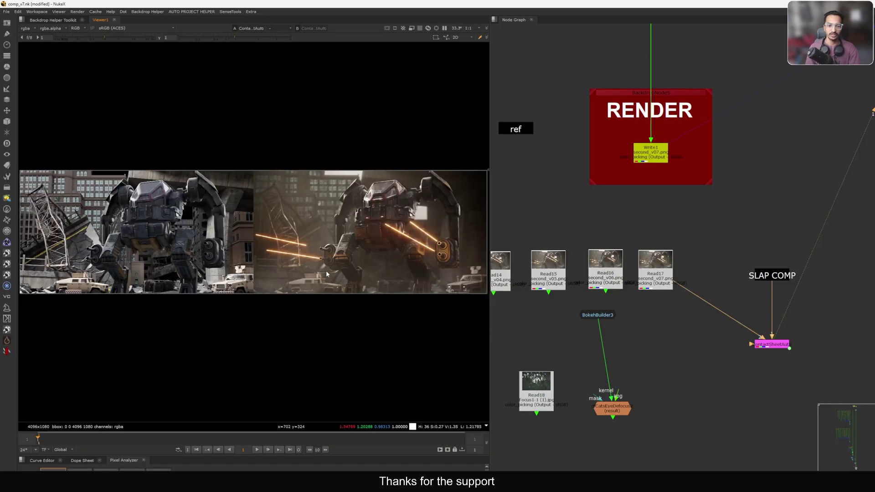
scroll(345, 270, up, 3)
scroll(349, 256, up, 3)
Step: View Read17 alone and examine the mech's cockpit, body and laser beams against the defocused background
scroll(650, 347, down, 4)
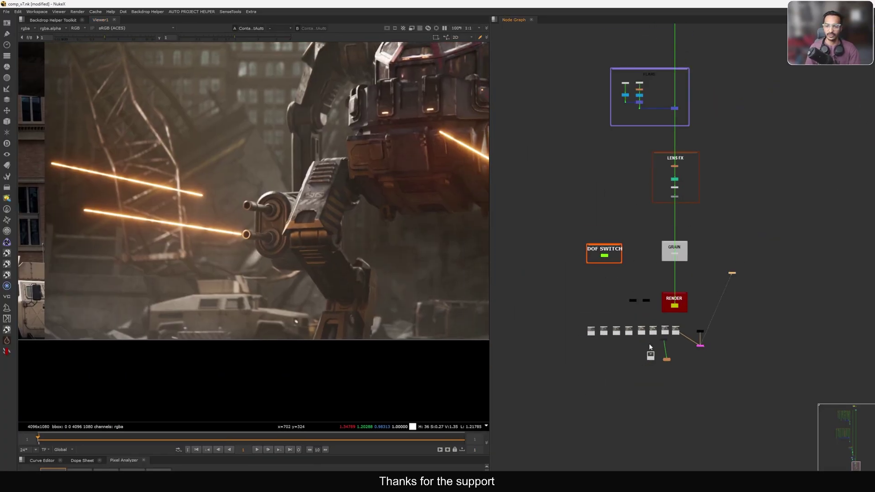
middle_drag(649, 313, 689, 335)
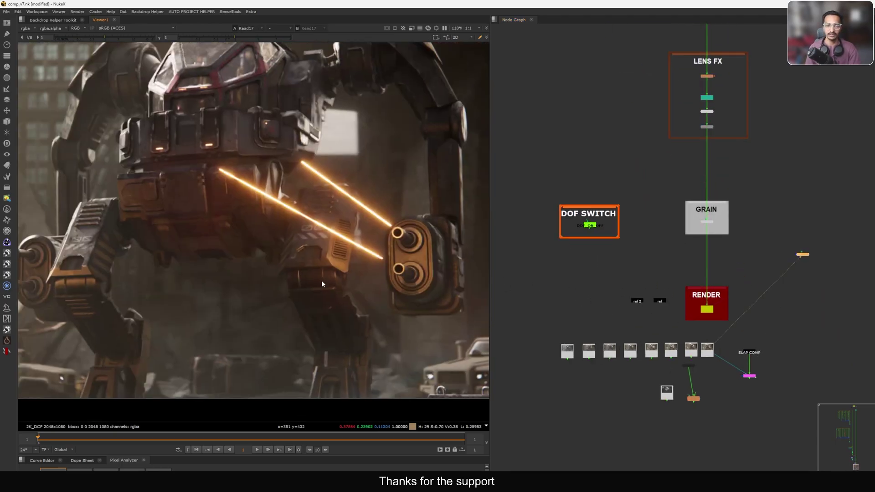
middle_drag(323, 283, 314, 275)
middle_drag(363, 258, 344, 289)
scroll(344, 289, down, 3)
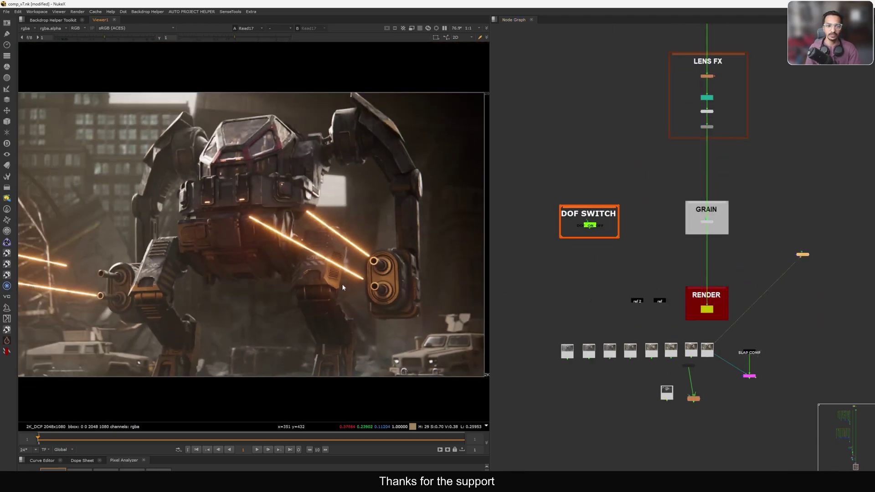
scroll(305, 184, up, 3)
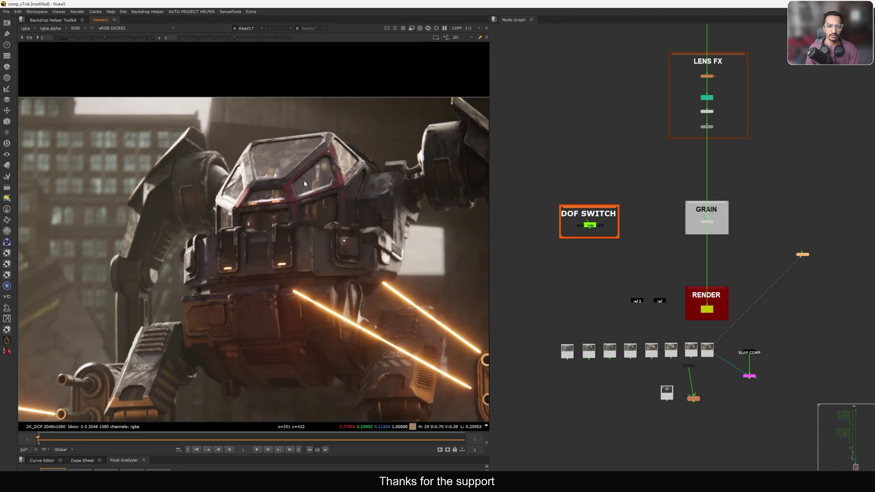
drag(396, 120, 210, 218)
middle_drag(341, 331, 278, 235)
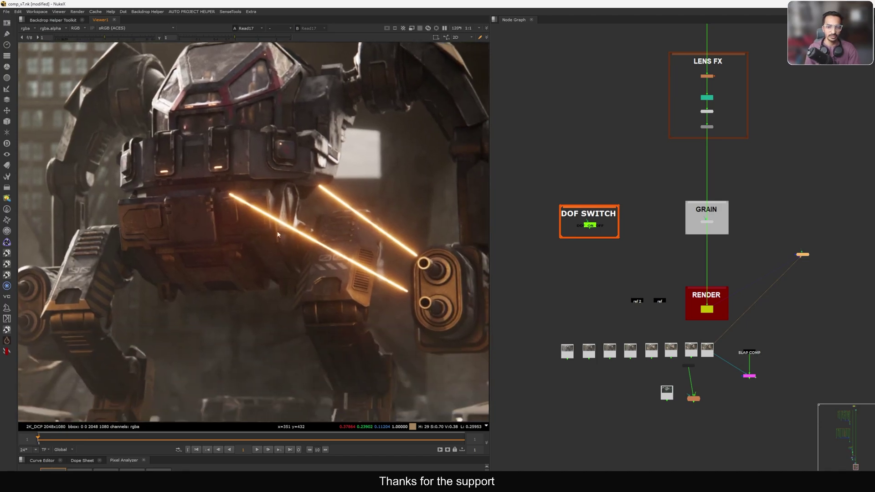
Step: Examine the mech's legs, arm cannons and laser beams and the defocused vehicles in the lower part of the final comp
middle_drag(367, 281, 281, 206)
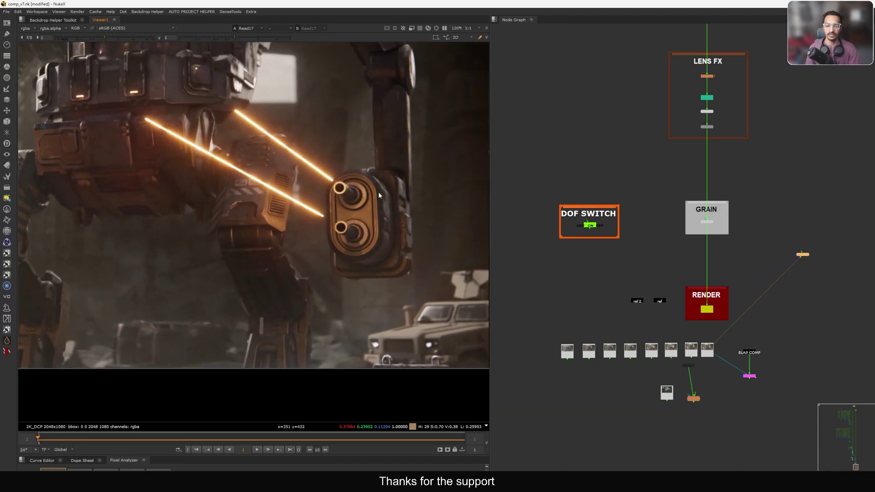
drag(423, 166, 251, 262)
drag(422, 169, 240, 261)
middle_drag(95, 257, 306, 235)
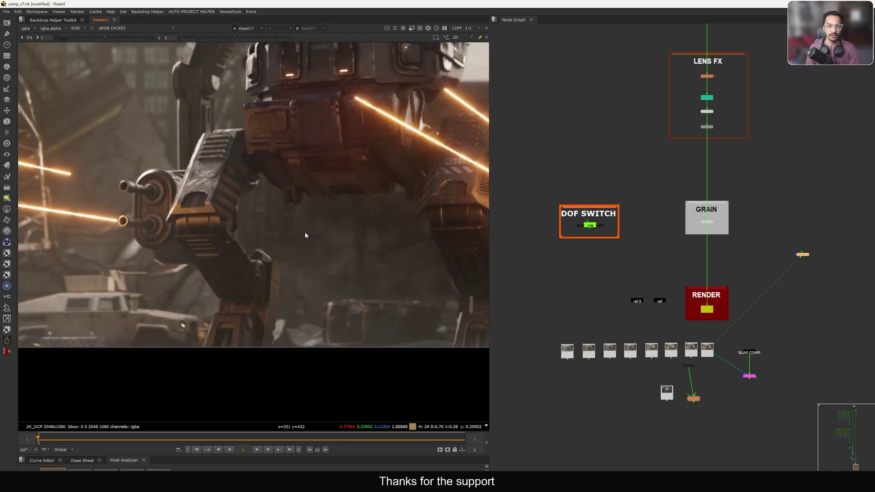
Step: View the SLAP COMP around the mech's legs and arm cannon, compare it with the final comp, and return to Read17
click(708, 350)
scroll(707, 351, up, 3)
click(776, 353)
key(1)
click(743, 320)
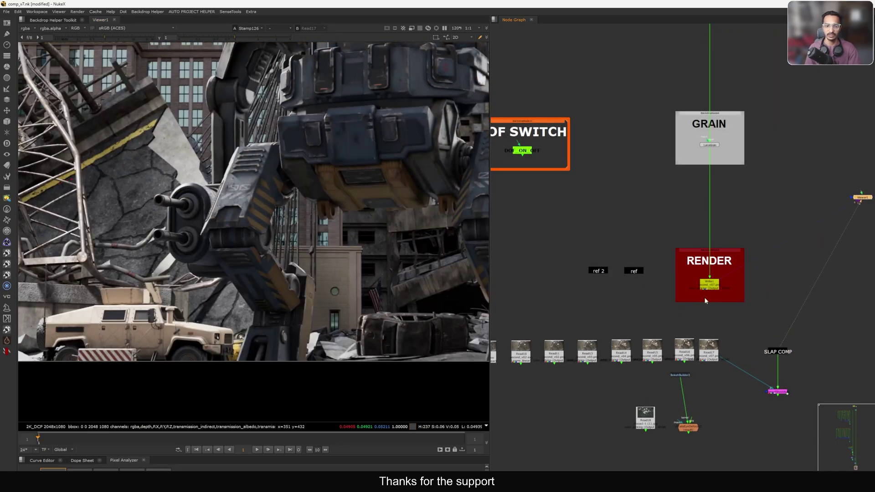
middle_drag(486, 215, 254, 244)
key(2)
key(1)
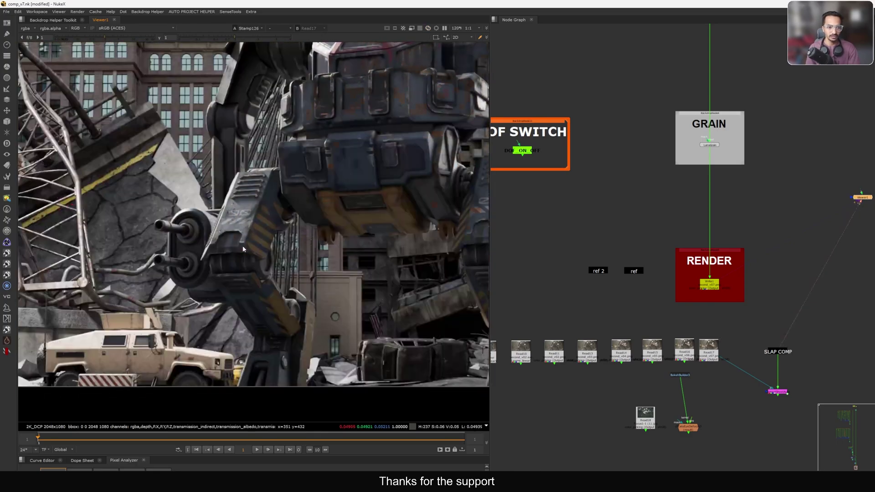
click(718, 354)
key(1)
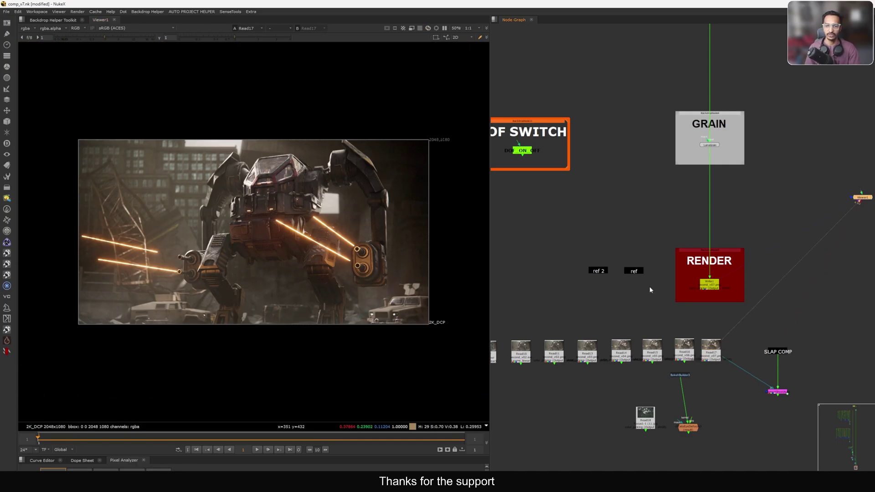
Step: Find the DEFOCUS backdrop in the node graph and view the BG_PRE.exr background from Read5
scroll(650, 288, down, 5)
middle_drag(639, 279, 650, 284)
scroll(650, 285, down, 4)
middle_drag(609, 225, 630, 320)
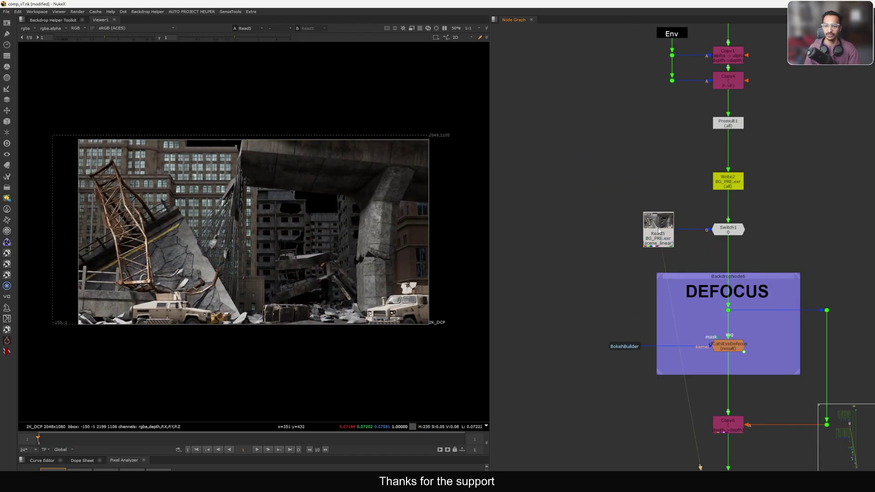
drag(668, 239, 666, 239)
middle_drag(713, 273, 666, 268)
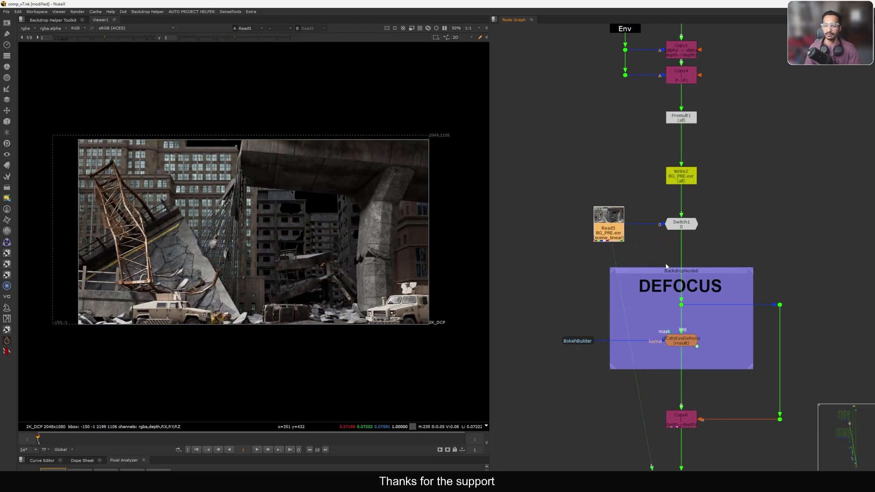
Step: Compare the background entering the DEFOCUS backdrop with the result of its cfCatsEyeDefocus node
click(681, 305)
key(1)
middle_drag(676, 341, 670, 277)
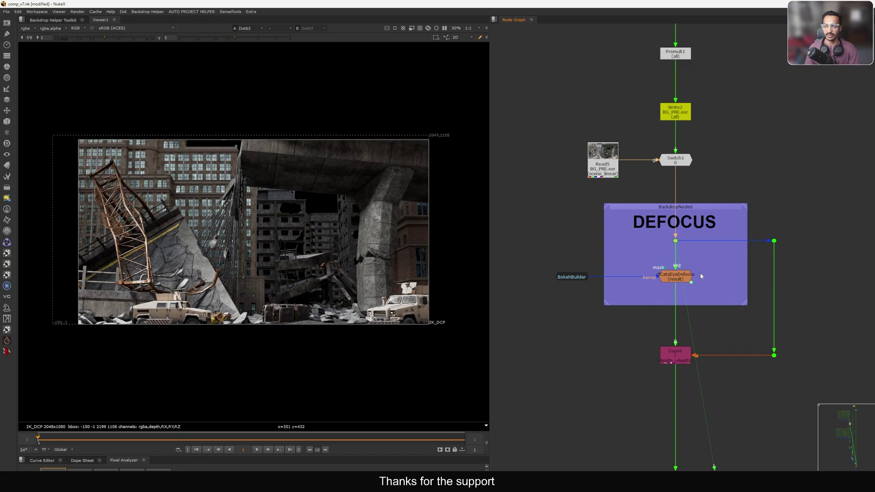
click(679, 276)
scroll(667, 288, up, 5)
key(1)
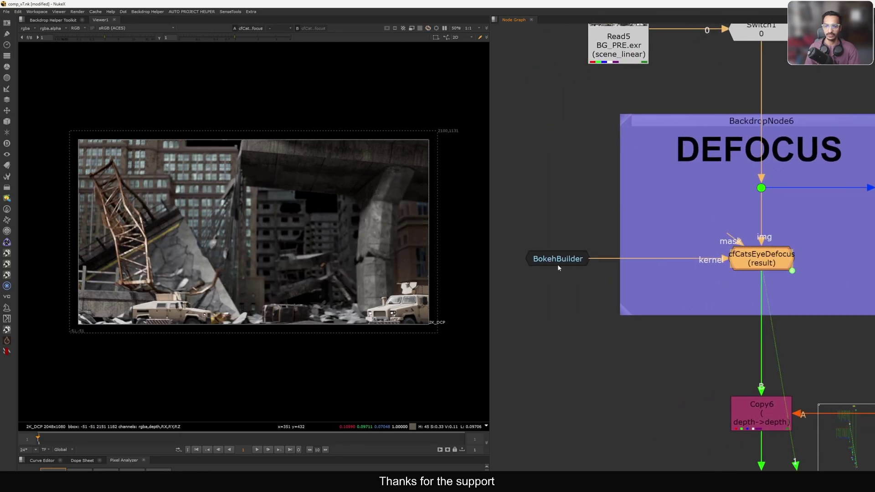
Step: View the BokehBuilder kernel that feeds the background's cfCatsEyeDefocus node
drag(558, 264, 561, 264)
key(1)
middle_drag(584, 276, 623, 271)
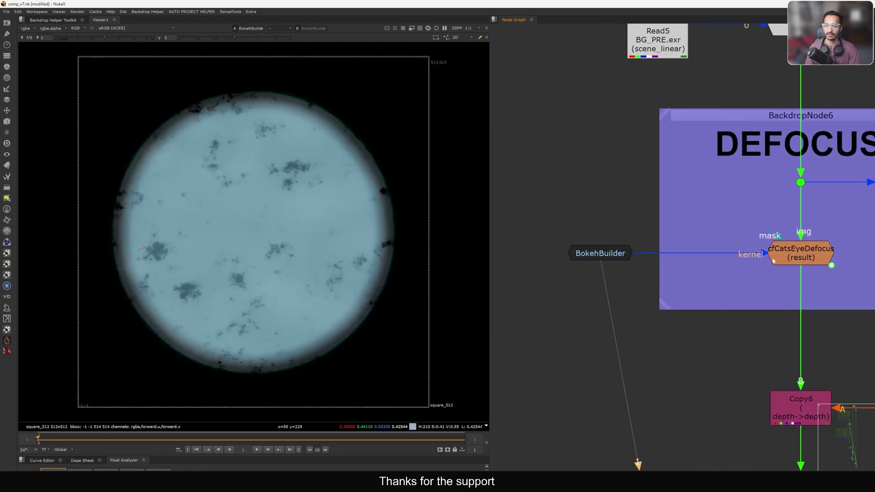
Step: Add a separate cfCatsEyeDefocus node connected to BokehBuilder, view it, and place it beside the DEFOCUS backdrop
click(792, 259)
key(1)
mouse_move(615, 365)
mouse_down()
mouse_move(664, 368)
mouse_move(630, 357)
mouse_up()
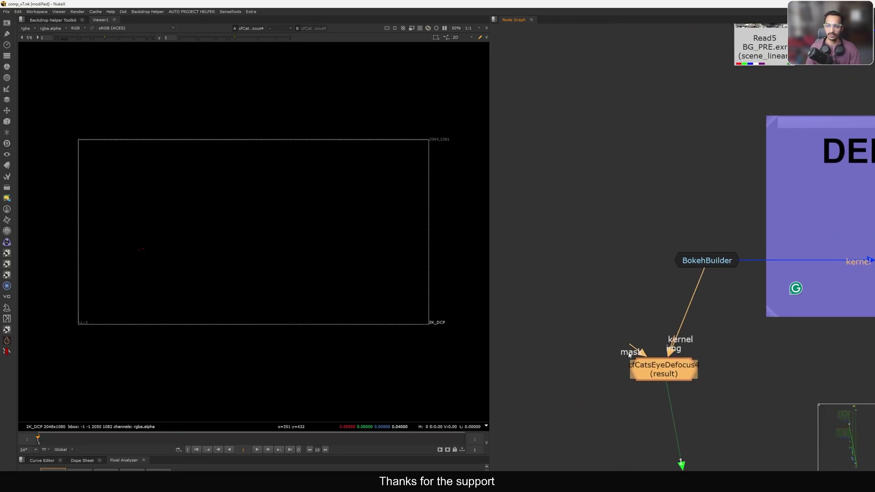
Step: Add a Noise node as the new cfCatsEyeDefocus node's img input and view the noise
click(587, 296)
key(Tab)
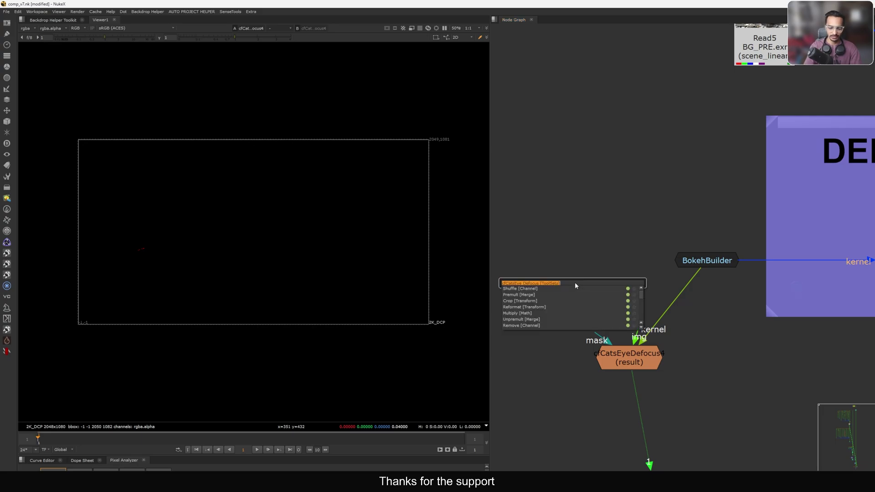
text(noise)
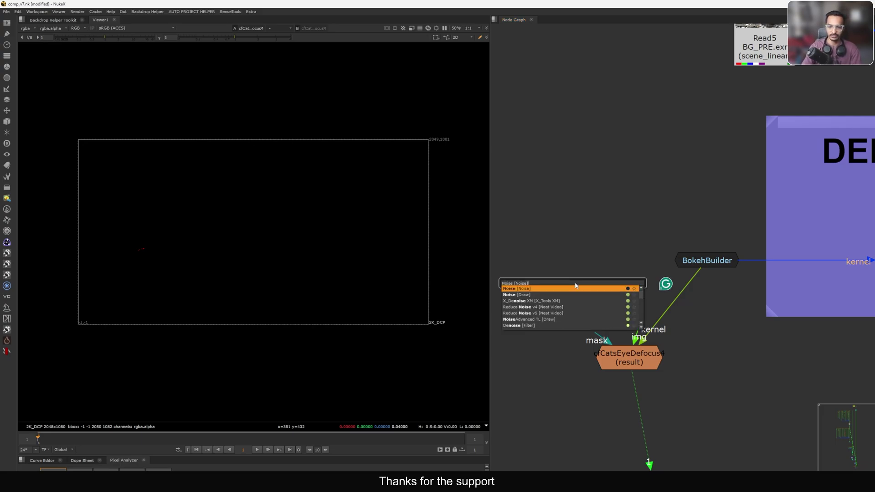
key(Return)
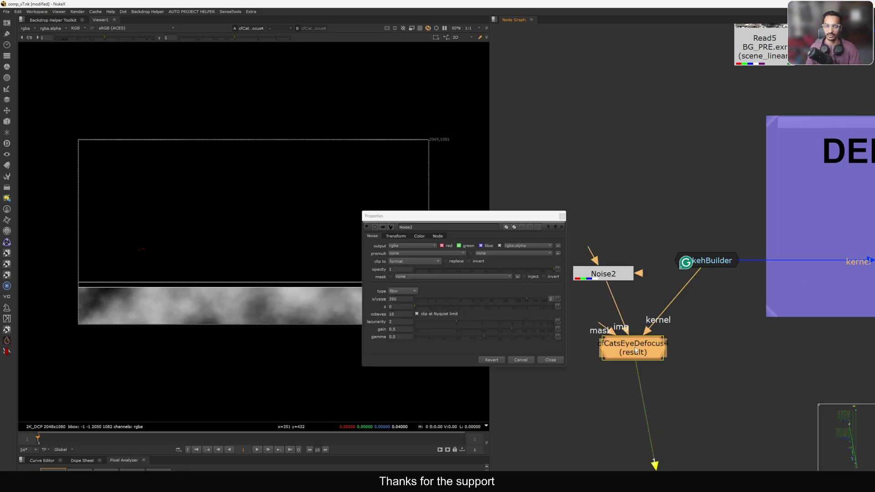
drag(604, 273, 604, 263)
key(1)
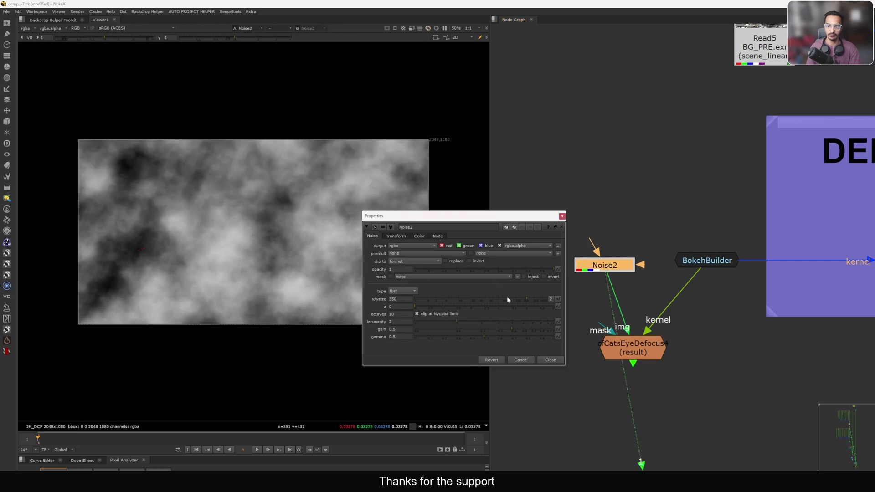
Step: Turn the noise into small scattered specks with x/ysize 58, gain 0.9 and gamma 0
drag(507, 300, 449, 300)
drag(478, 337, 433, 337)
drag(521, 328, 574, 329)
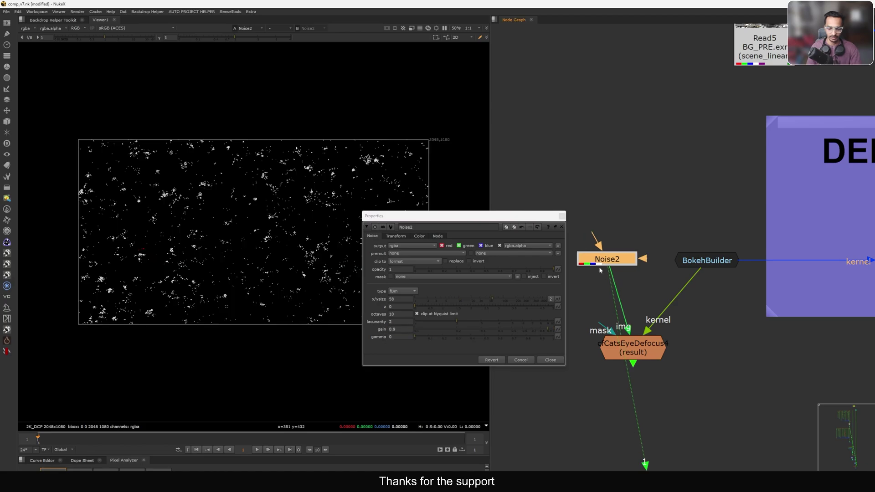
Step: Add a Grade node below Noise2 to brighten the specks and close its properties
key(g)
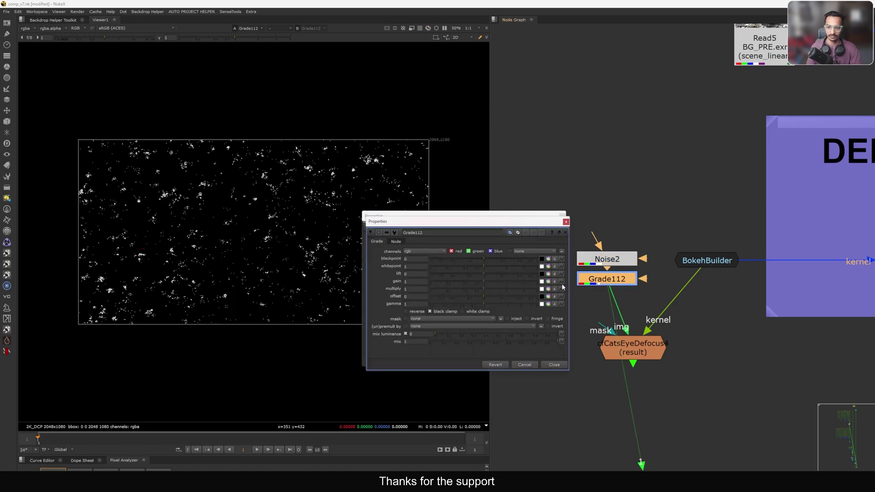
drag(483, 305, 560, 279)
click(553, 365)
Step: View the defocused specks through cfCatsEyeDefocus4 with its properties open, and enable its test grid
double_click(629, 349)
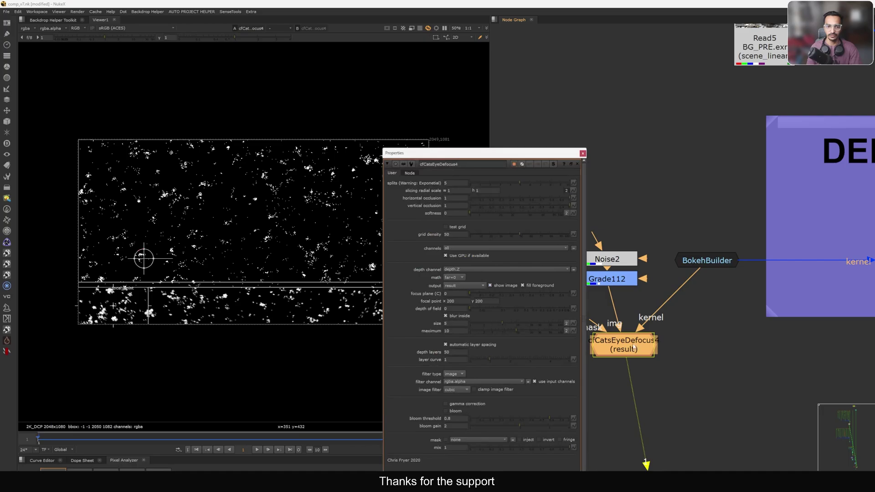
drag(487, 153, 659, 99)
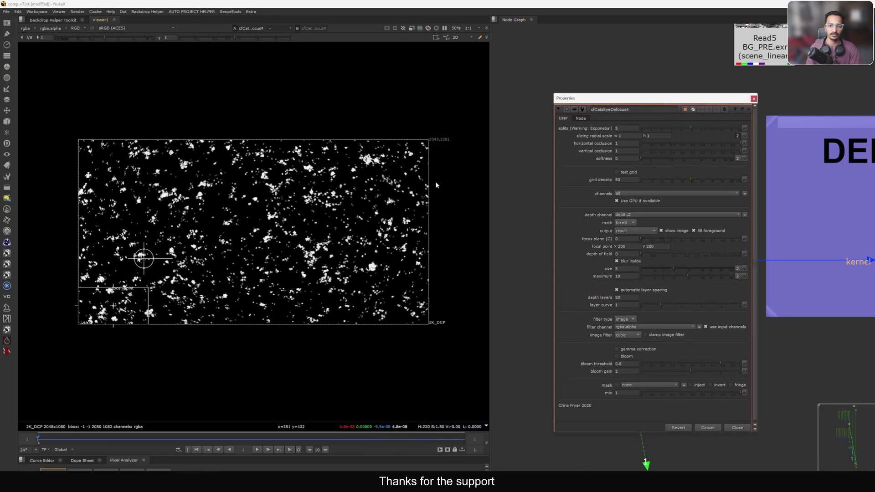
scroll(432, 164, up, 3)
middle_drag(382, 396, 400, 219)
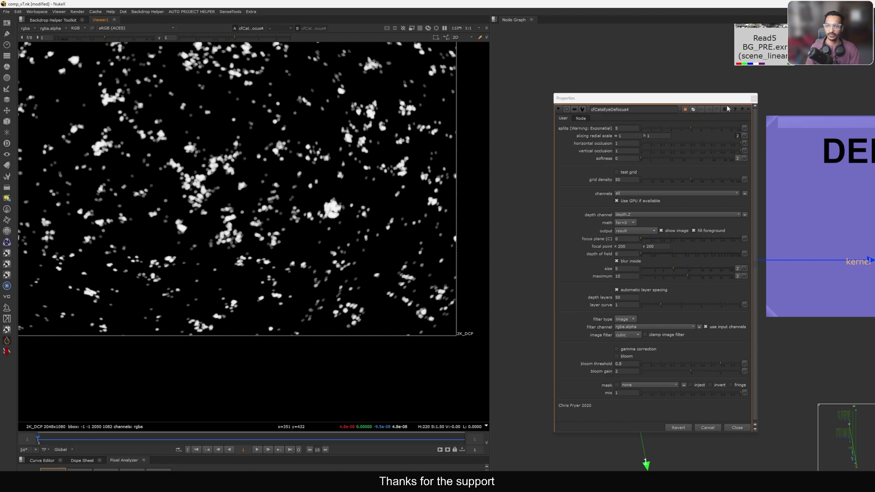
drag(728, 98, 564, 85)
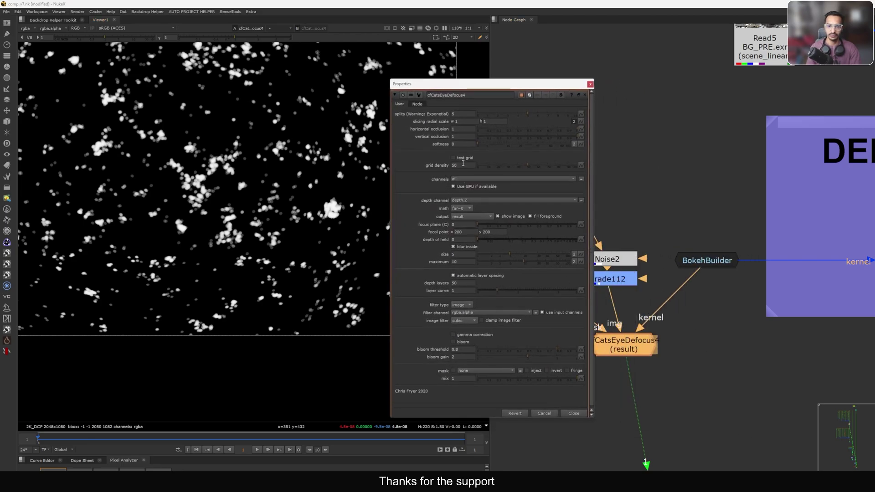
drag(438, 84, 524, 76)
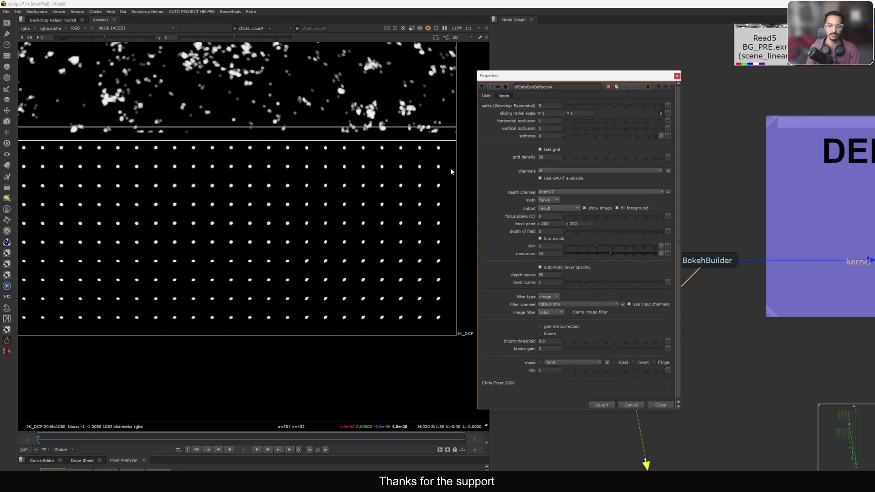
Step: Set cfCatsEyeDefocus4's size to 30, maximum to 100 and softness to 1
drag(546, 246, 488, 247)
text(10)
key(Return)
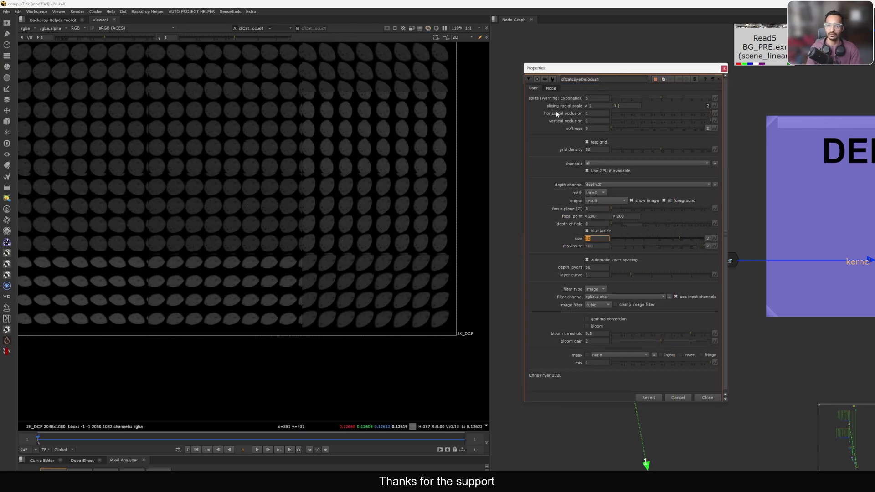
drag(592, 129, 559, 140)
text(1)
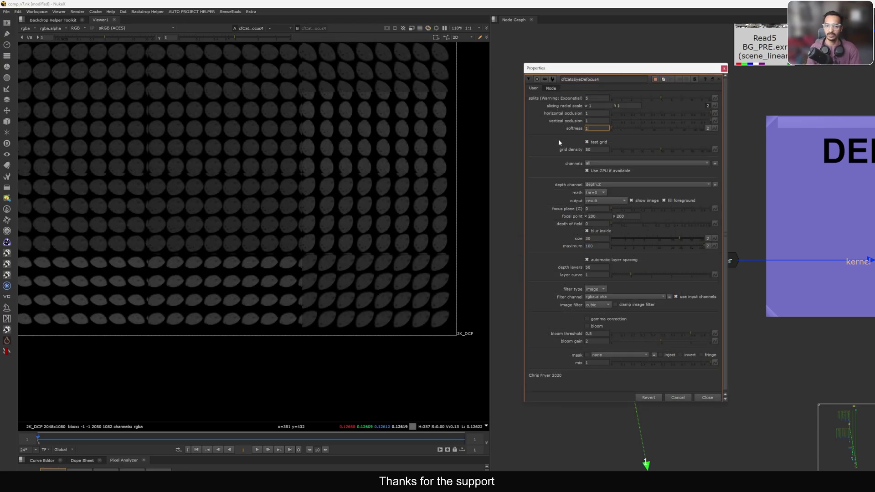
Step: Inspect the whole test grid in the enlarged viewer without the properties window, then restore the node graph layout
key(space)
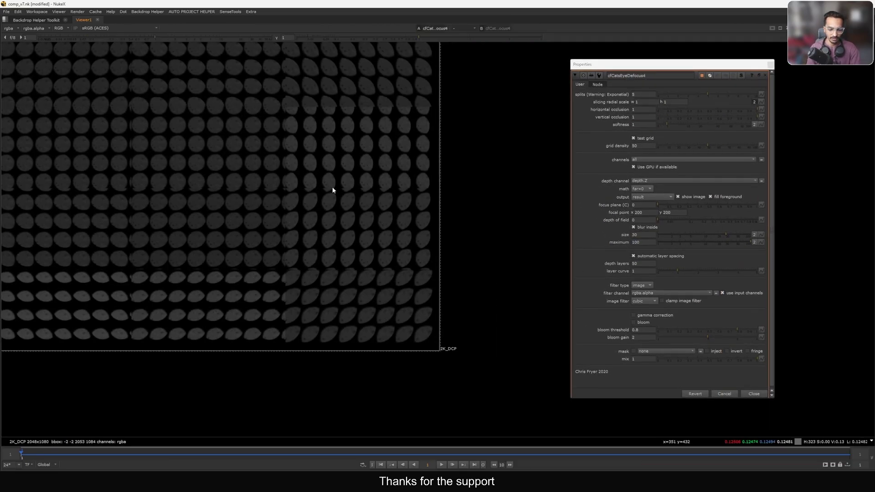
key(f)
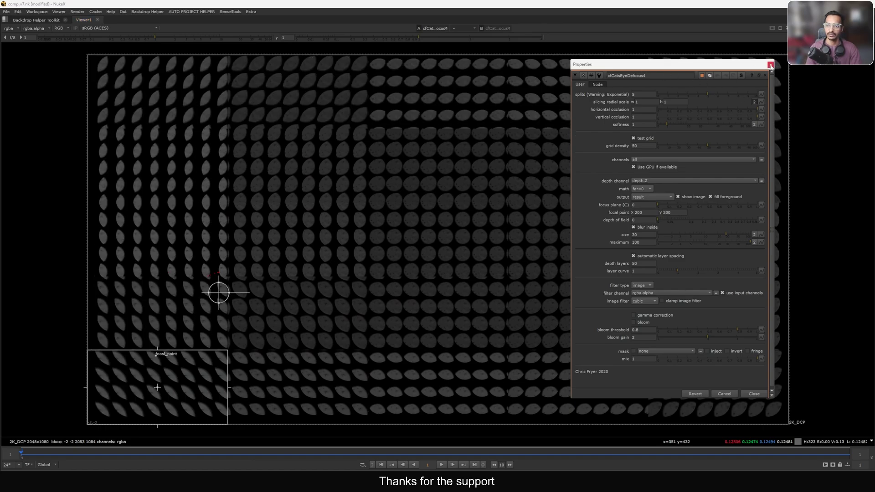
click(770, 65)
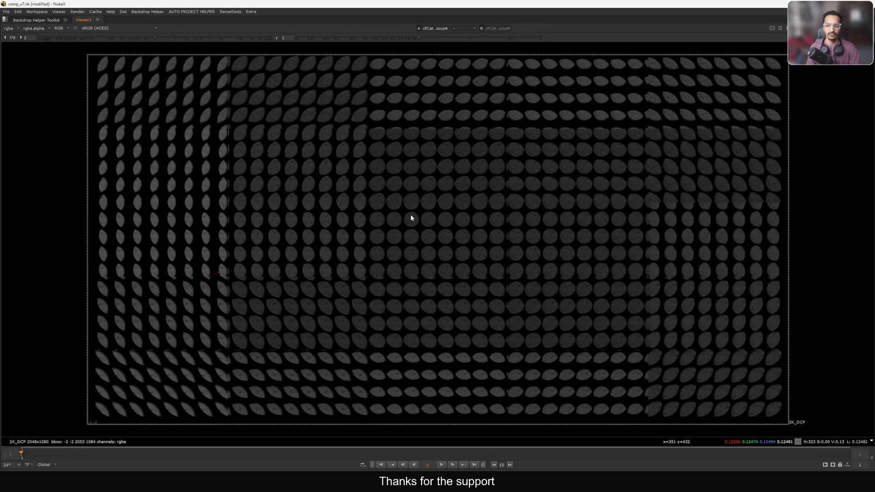
key(space)
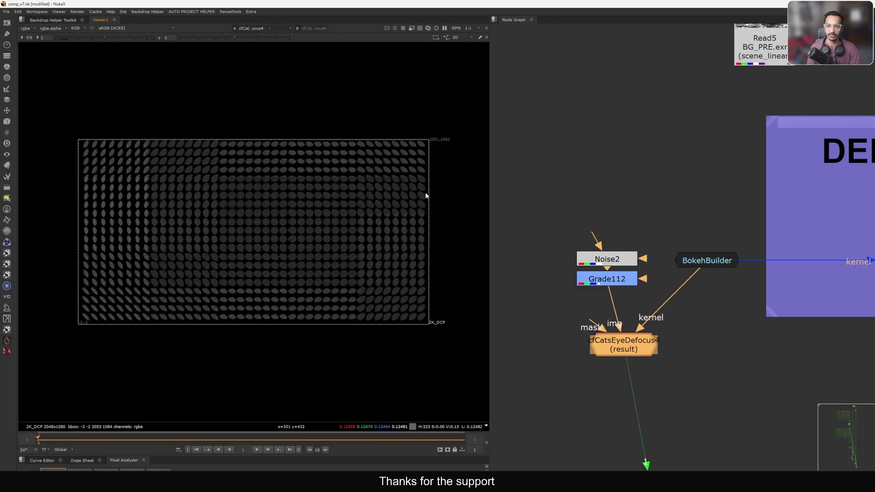
Step: Set cfCatsEyeDefocus4's softness to 100 and compare the test grid's corner and centre bokeh in the enlarged viewer
double_click(595, 333)
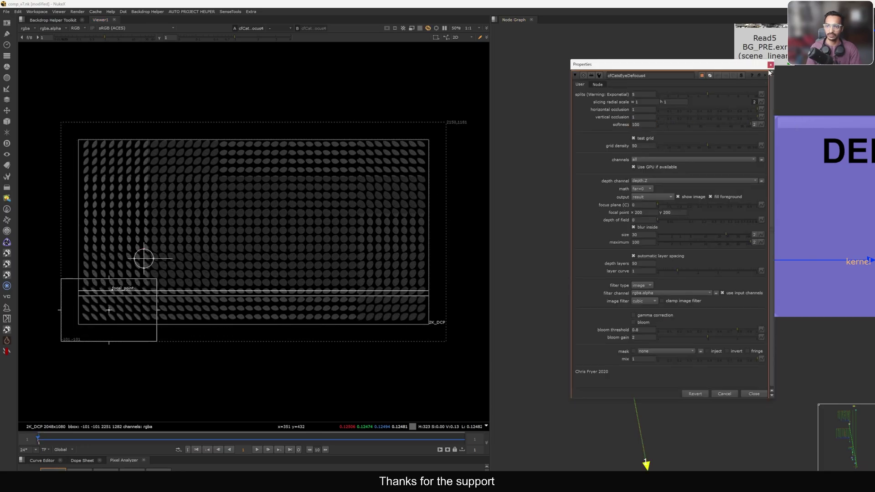
click(771, 66)
key(space)
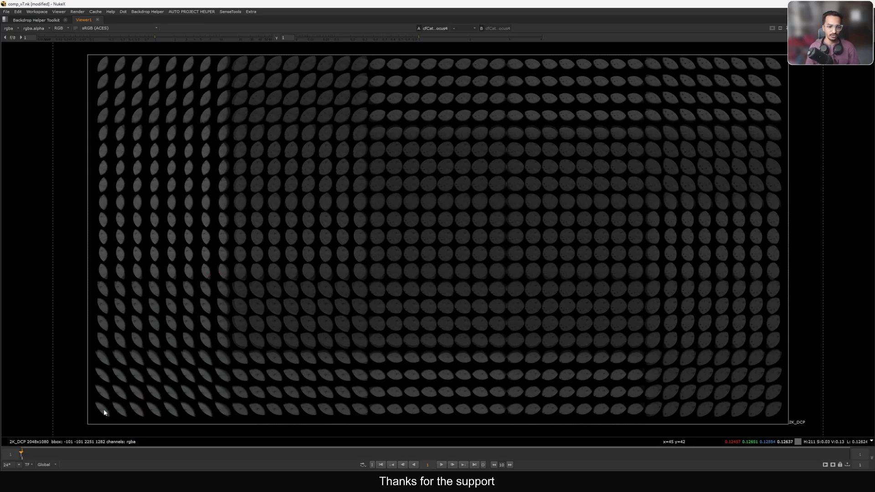
mouse_move(104, 412)
ctrl+mouse_down()
mouse_move(428, 237)
mouse_move(445, 240)
mouse_move(418, 226)
ctrl+mouse_up()
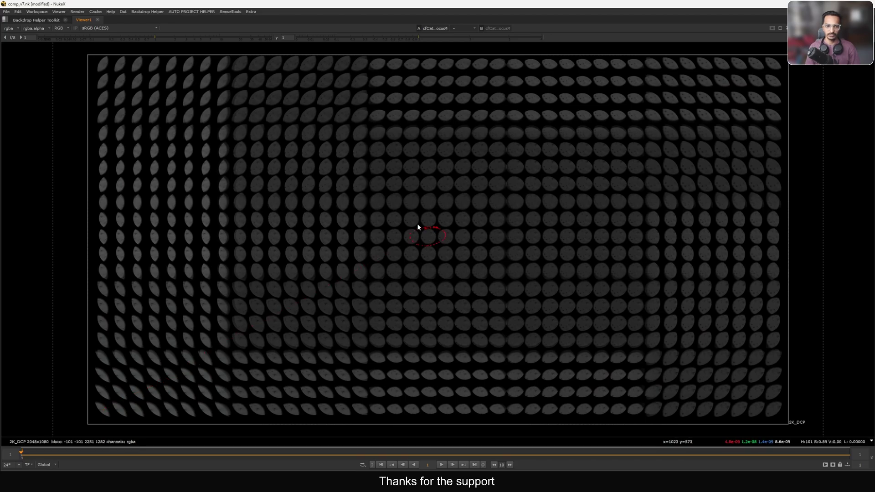
Step: Disable the test grid in cfCatsEyeDefocus4 and view the full frame of defocused noise specks
key(space)
double_click(633, 343)
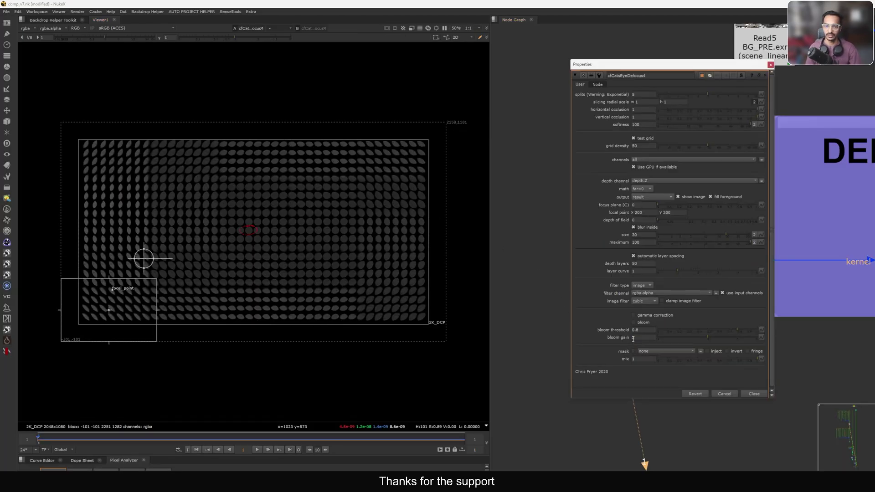
click(646, 138)
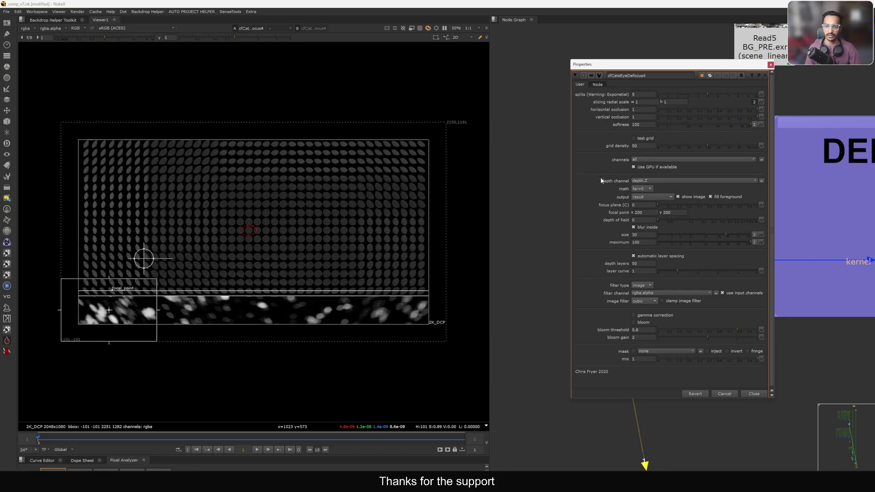
key(Escape)
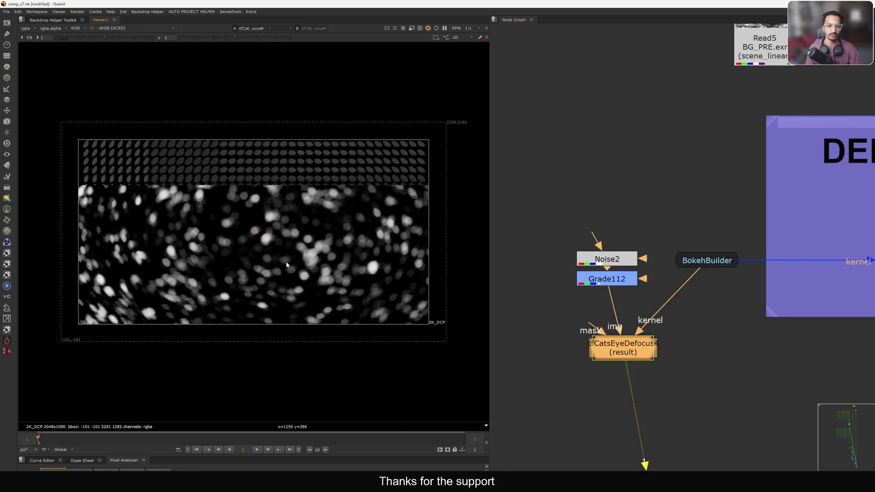
key(f)
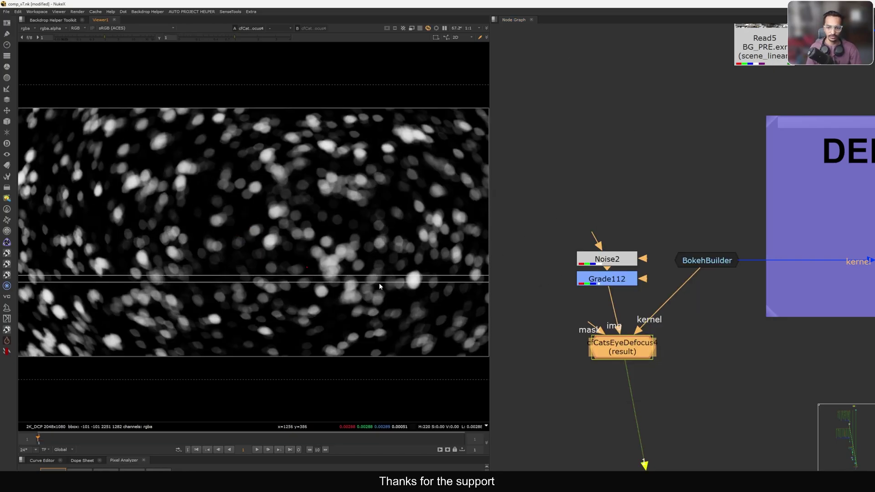
Step: Inspect the internal node network of cfCatsEyeDefocus4, moving its Viewer node clear of the other nodes, and return to the main node graph
key(ctrl+Return)
click(623, 346)
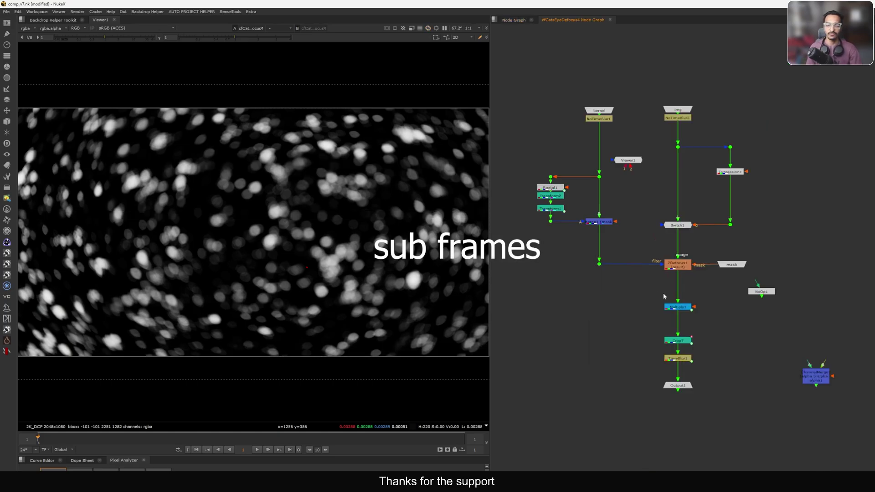
drag(633, 160, 560, 370)
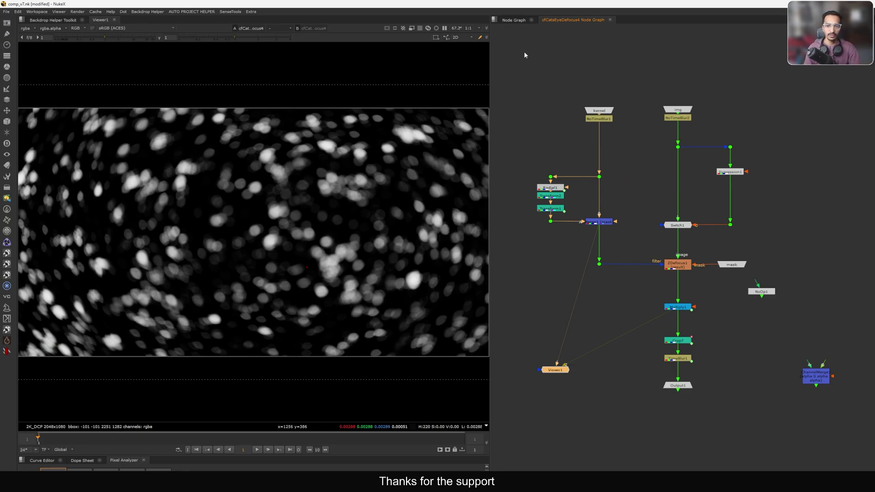
click(515, 20)
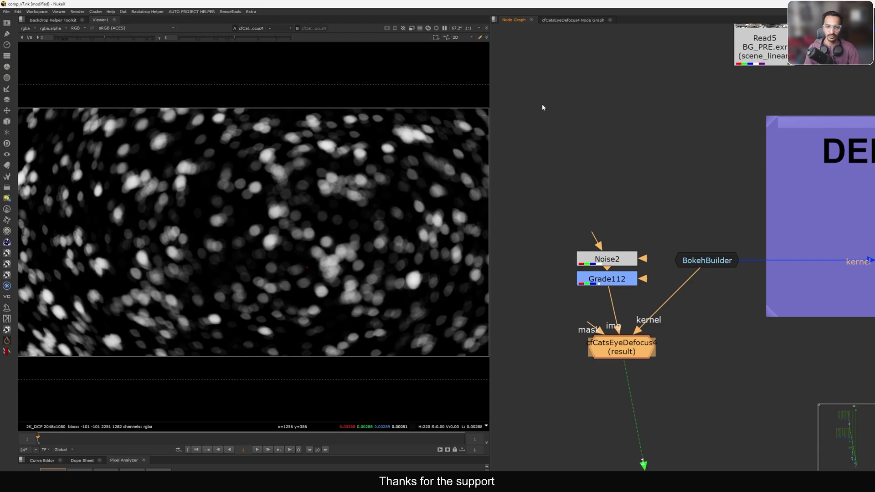
Step: Place cfCatsEyeDefocus4 directly below the BokehBuilder node and show its result in the viewer
drag(624, 348, 709, 365)
click(648, 384)
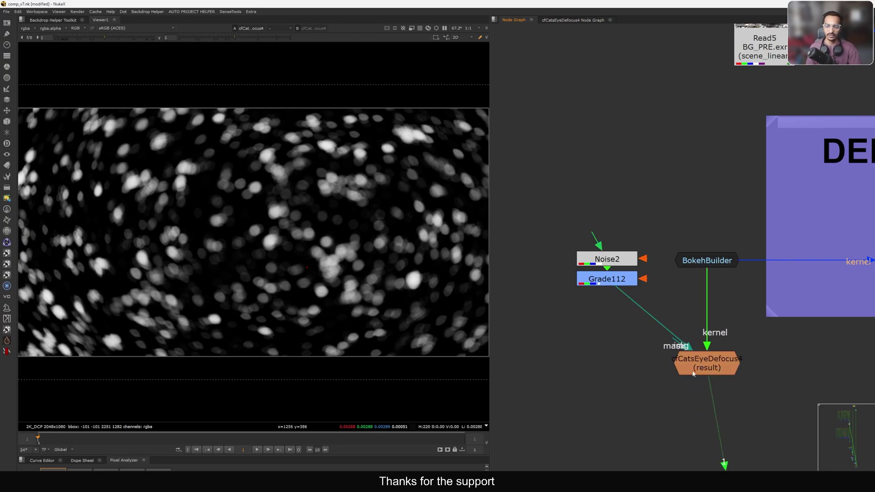
click(707, 368)
key(1)
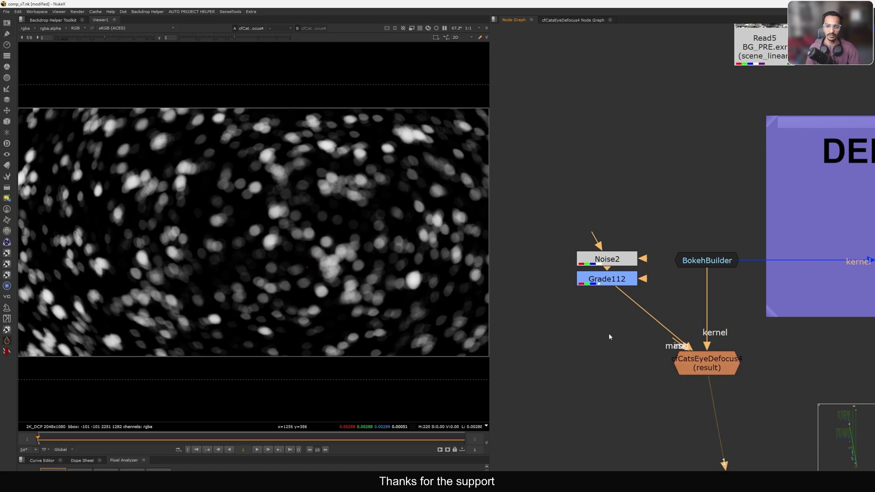
Step: View Grade112, cfCatsEyeDefocus4 and the cfCatsEyeDefocus node inside the DEFOCUS backdrop in turn
click(606, 279)
key(1)
drag(754, 327, 620, 401)
key(1)
middle_drag(682, 369, 461, 388)
drag(725, 242, 579, 338)
key(1)
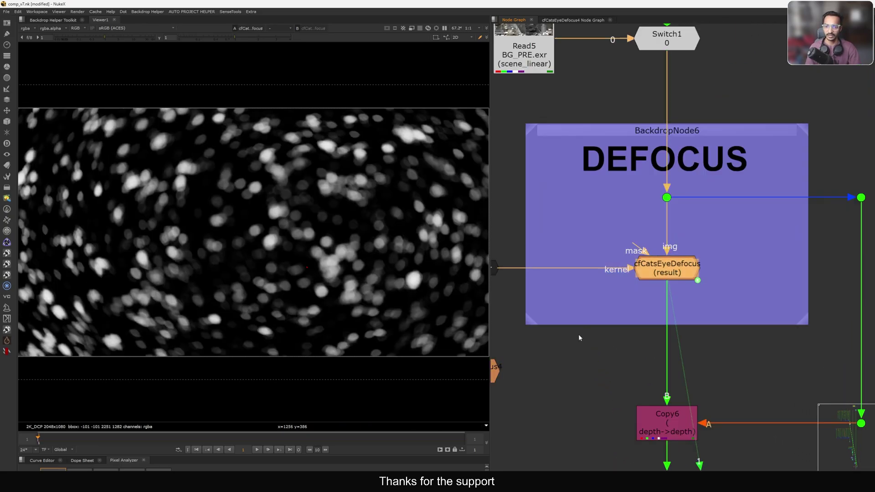
Step: Add a MagicDefocus node below Grade112, connect its filter input to BokehBuilder and show its result in the viewer
key(Tab)
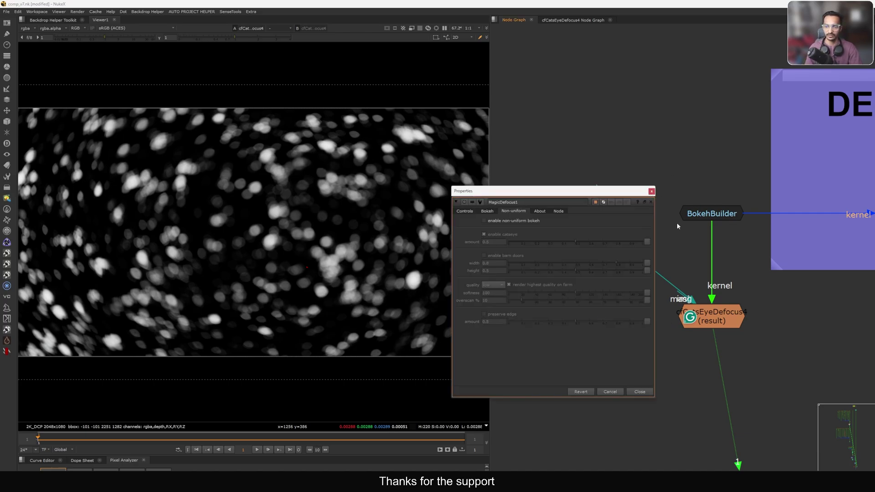
middle_drag(683, 222, 684, 207)
click(663, 247)
drag(622, 278, 622, 232)
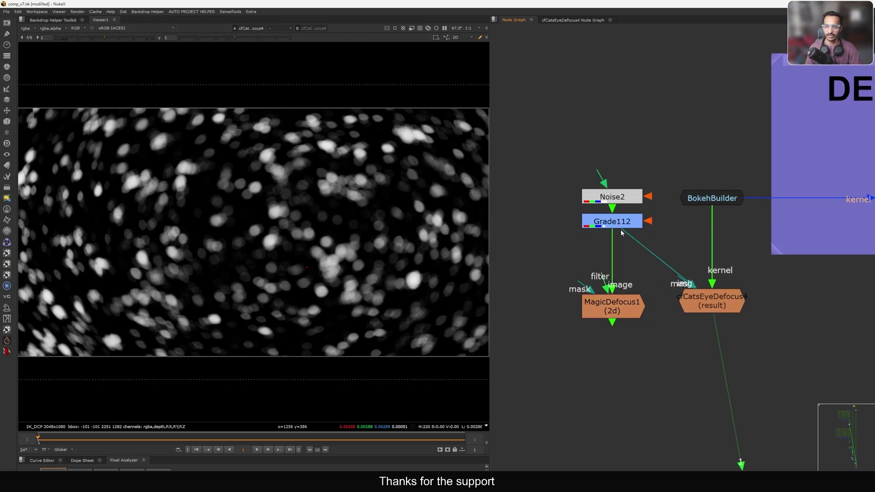
drag(607, 287, 708, 200)
middle_drag(639, 269, 654, 257)
click(629, 294)
key(1)
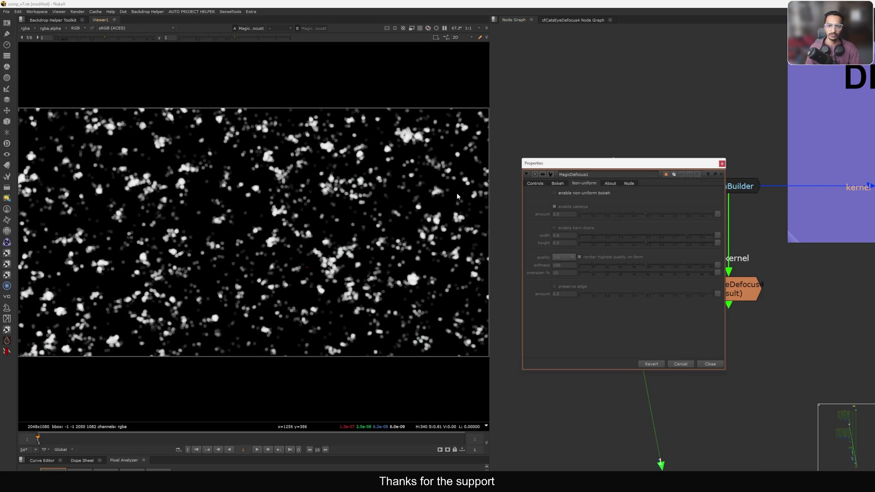
Step: Enable non-uniform bokeh on MagicDefocus1, inspect the specks close up and close its properties
click(576, 193)
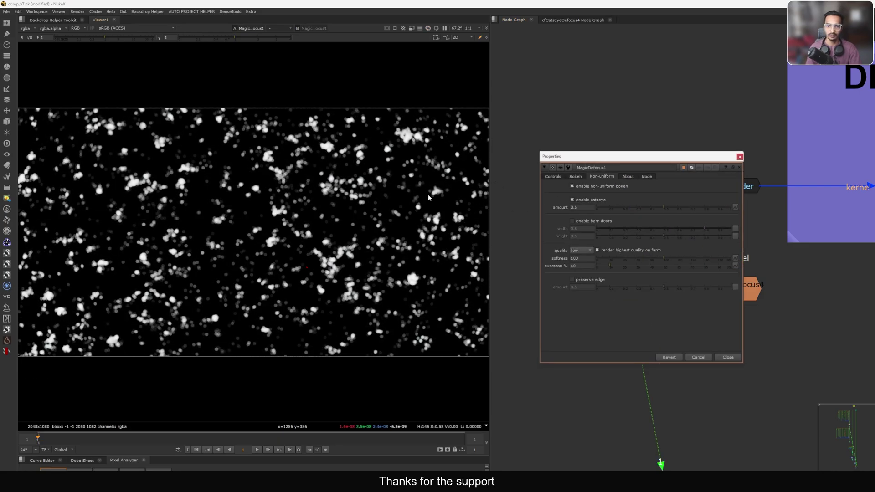
scroll(424, 187, up, 3)
scroll(422, 181, up, 1)
click(575, 176)
click(554, 177)
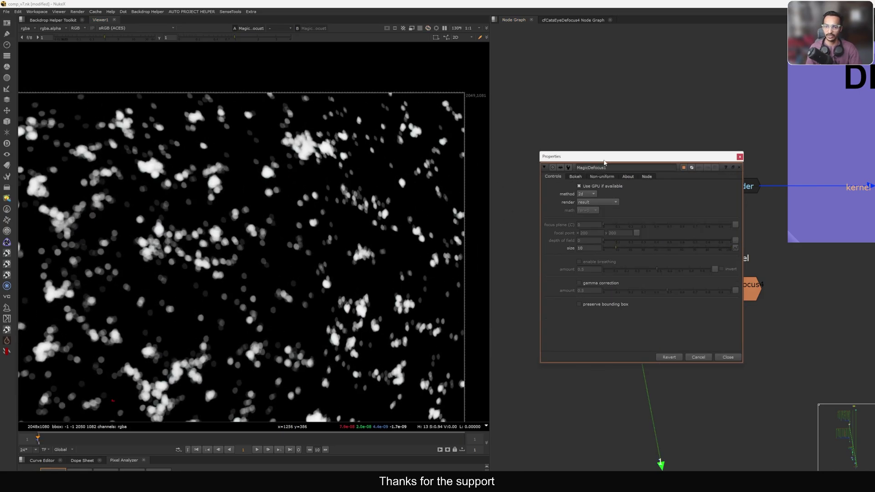
drag(605, 157, 465, 177)
click(601, 178)
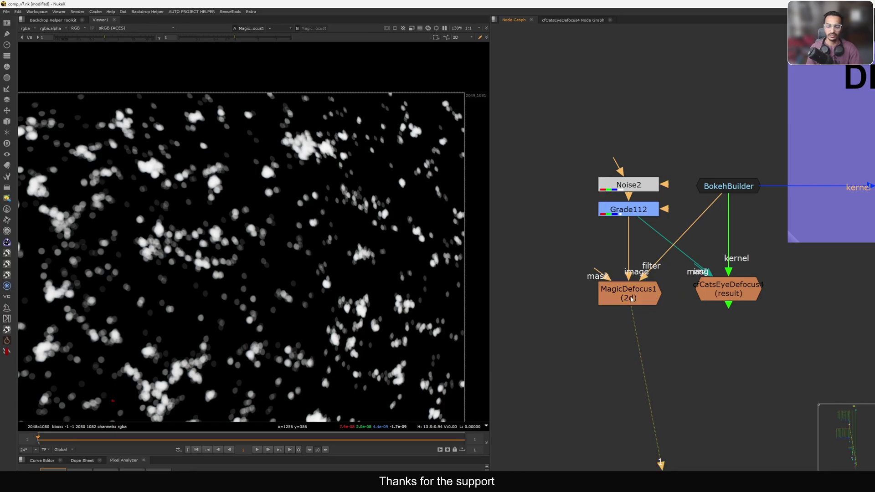
Step: Set MagicDefocus1's size to 34.5 and bring the frame's upper-right corner into view
double_click(630, 298)
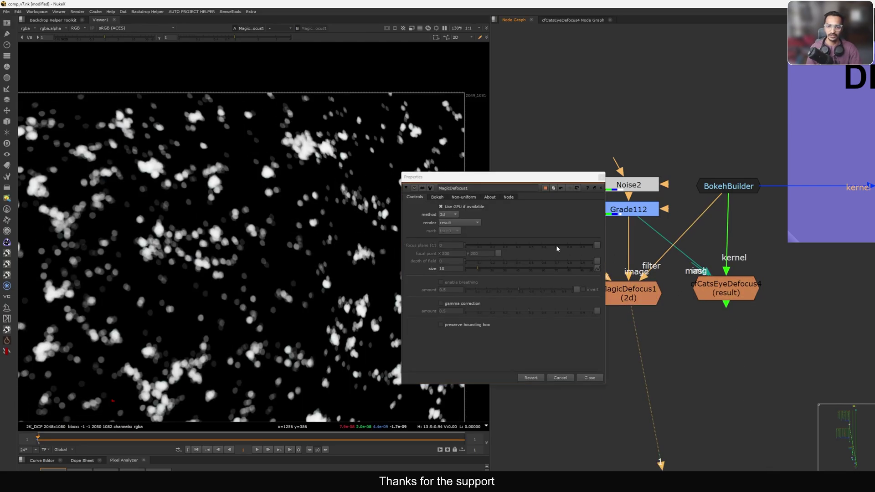
drag(476, 270, 507, 269)
scroll(393, 248, down, 1)
middle_drag(393, 249, 294, 228)
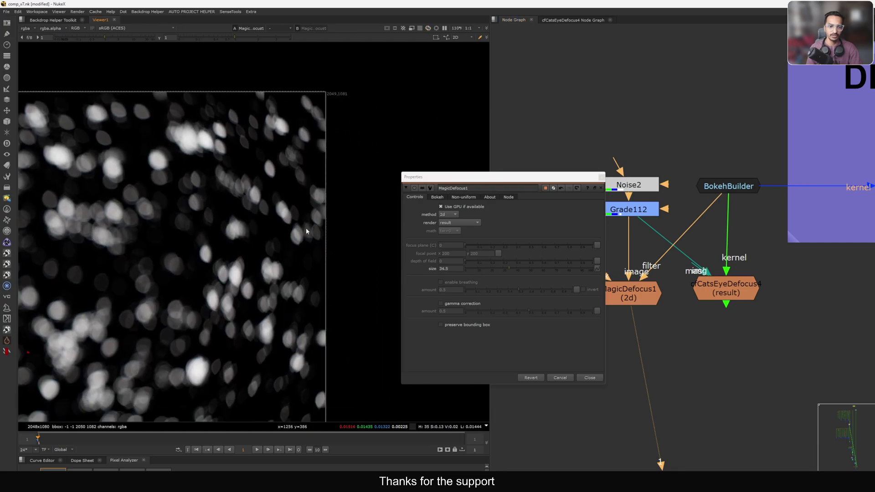
Step: Compare the corner bokeh of MagicDefocus1 and cfCatsEyeDefocus4 using two viewer inputs, and close the properties window
click(637, 299)
click(719, 296)
key(2)
key(1)
key(2)
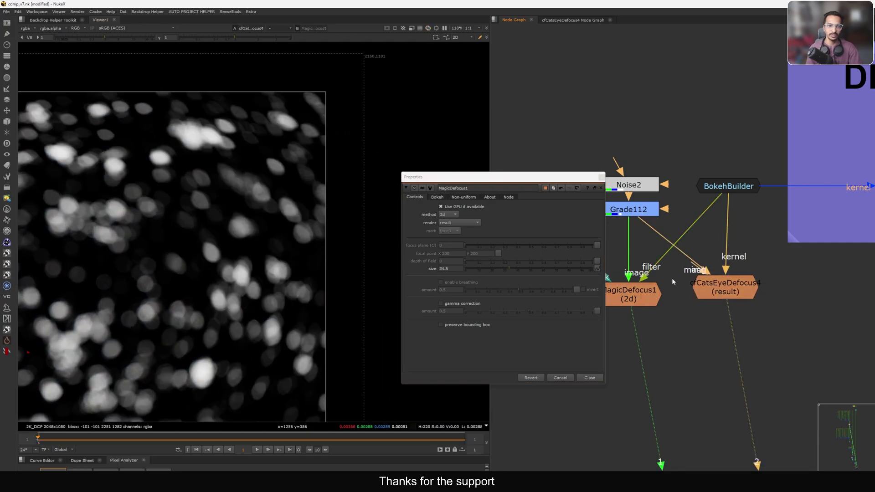
click(601, 178)
Step: Compare the full-frame bokeh of MagicDefocus1 and cfCatsEyeDefocus4 by alternating between them in the viewer
scroll(283, 250, down, 2)
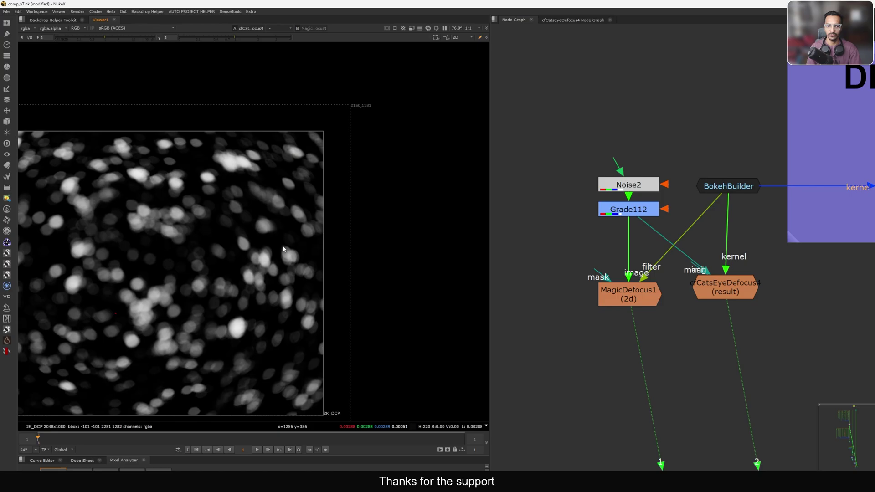
middle_drag(282, 251, 326, 244)
key(f)
click(643, 298)
key(1)
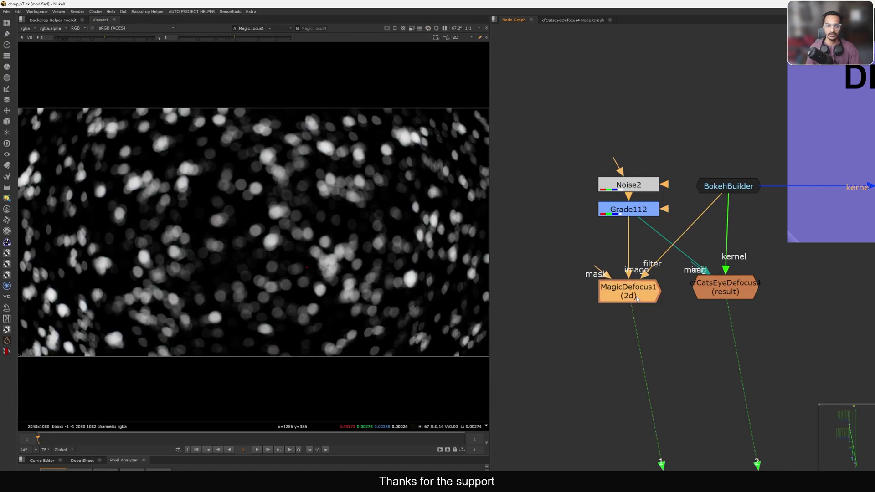
click(706, 293)
key(1)
click(652, 297)
key(1)
click(731, 292)
key(1)
Step: View the city image feeding the DEFOCUS backdrop, check its depth channel at reduced viewer exposure and return to the colour channels
scroll(732, 292, down, 4)
middle_drag(732, 292, 583, 318)
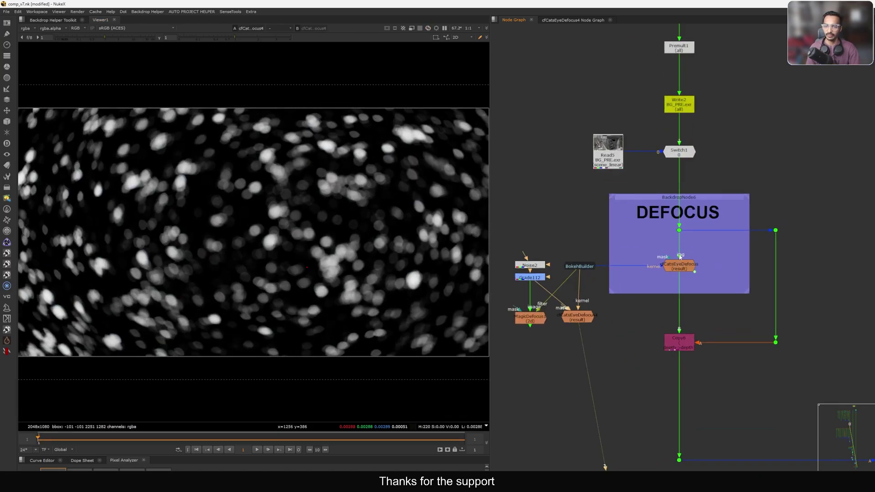
drag(709, 216, 653, 244)
key(1)
middle_drag(658, 253, 679, 252)
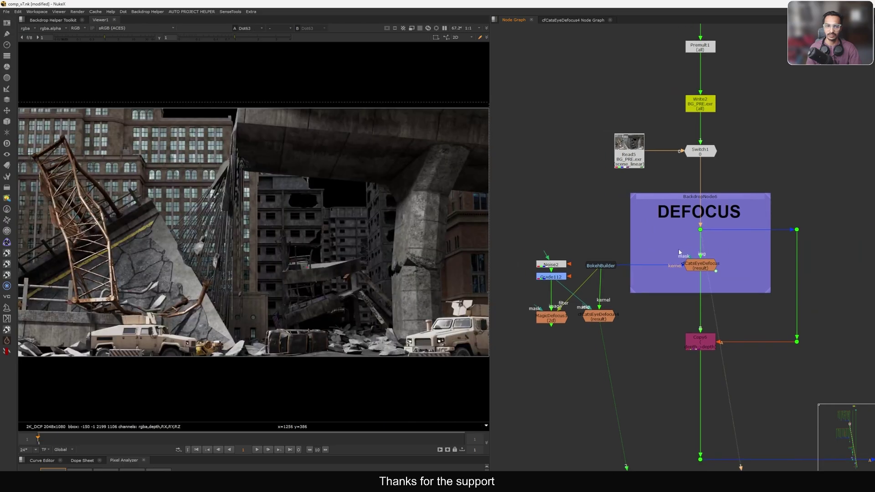
key(minus)
click(25, 29)
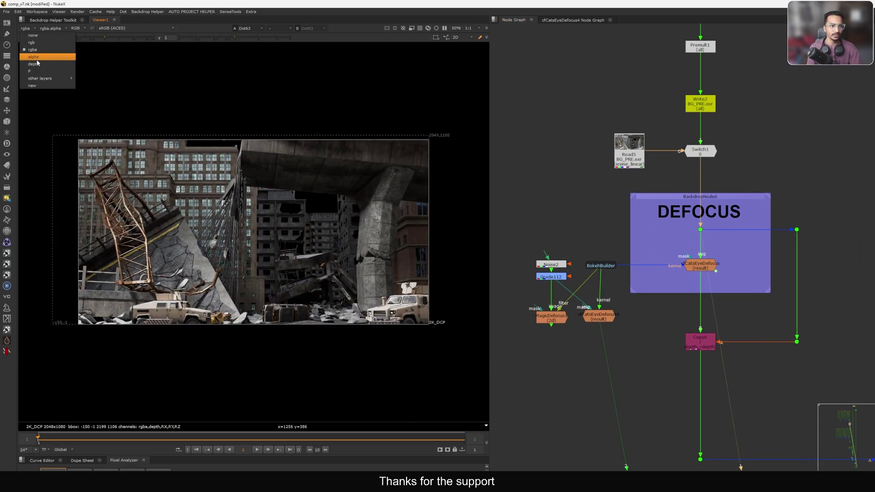
click(32, 58)
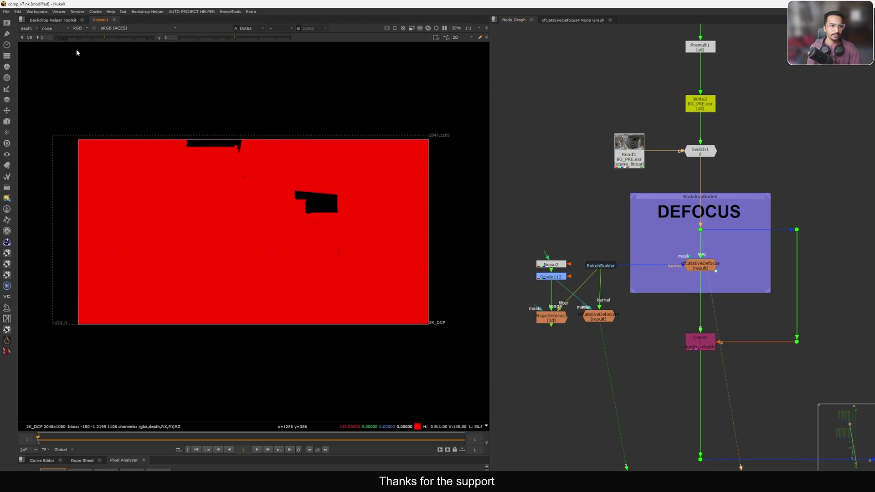
click(21, 38)
click(21, 38)
click(21, 38)
click(27, 29)
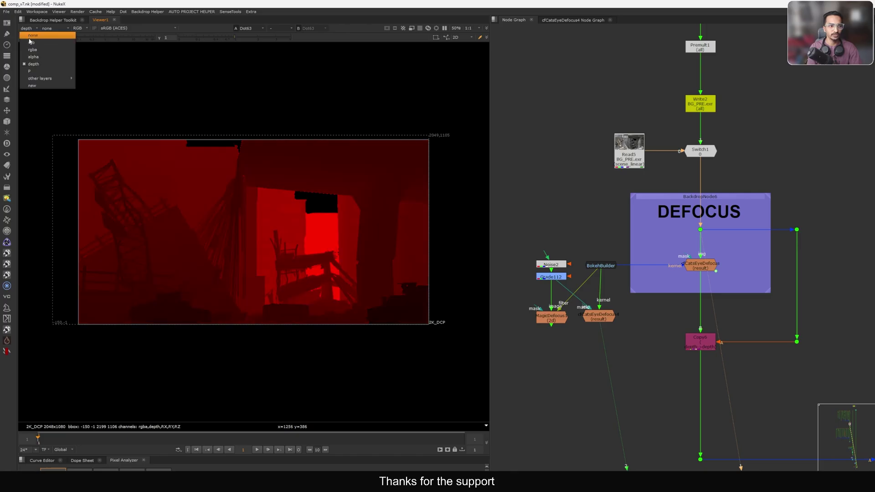
click(30, 42)
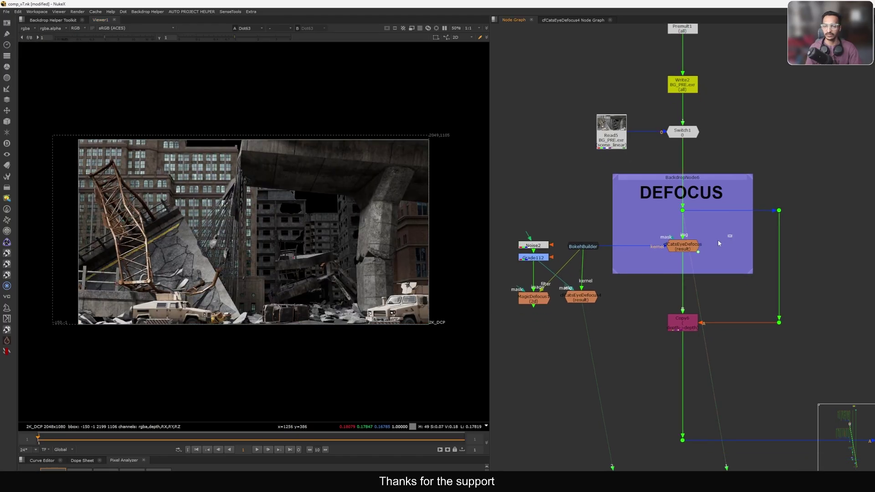
Step: View the cfCatsEyeDefocus node in the DEFOCUS backdrop, set its size to 50 and close its properties
click(680, 246)
key(1)
scroll(672, 245, up, 5)
double_click(674, 245)
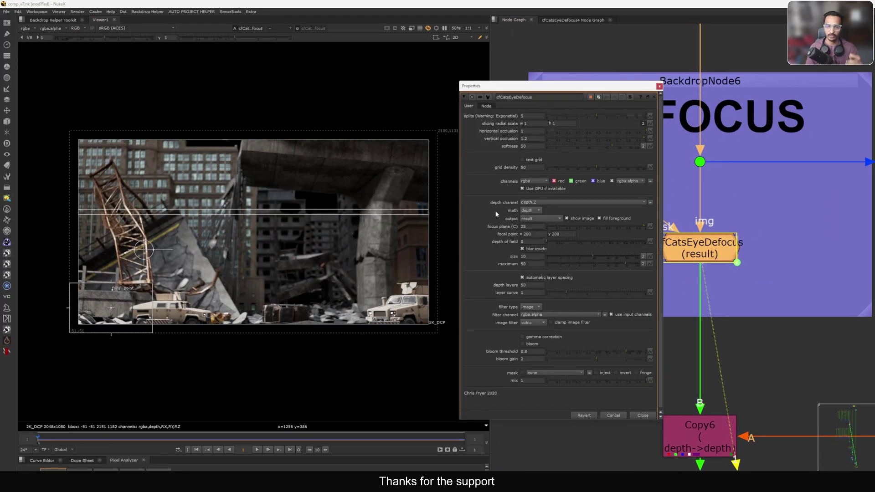
click(539, 203)
click(538, 40)
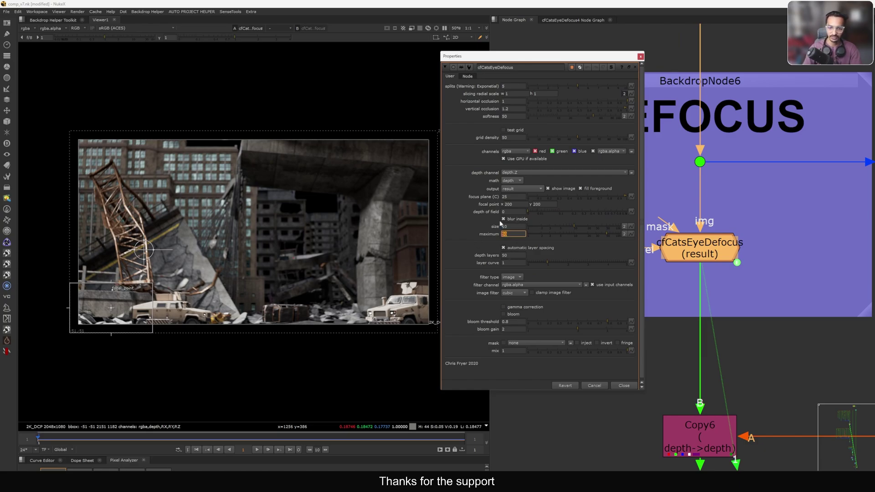
key(shift+Tab)
text(50)
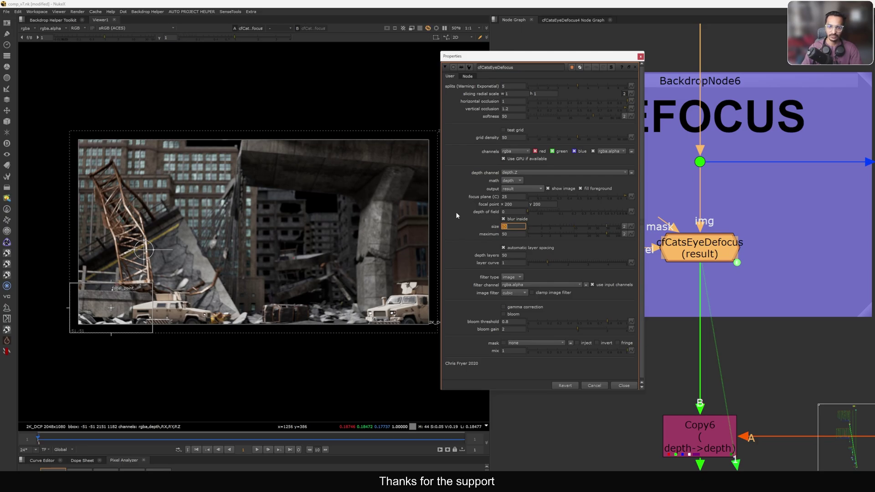
key(Return)
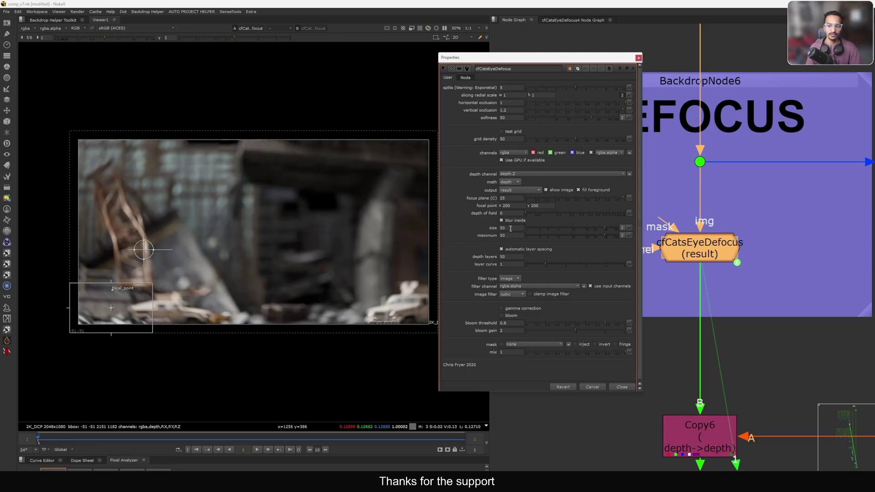
key(Tab)
click(639, 58)
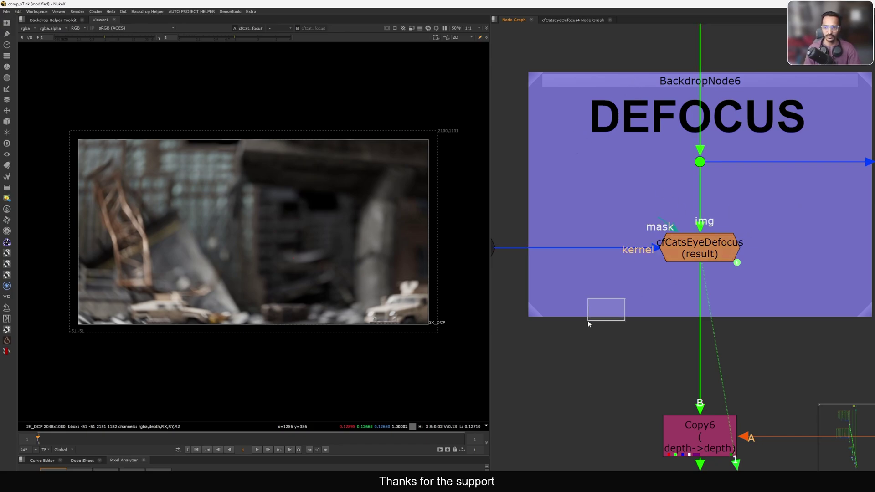
Step: Examine the defocused city image up close around the crane, vehicles, rubble and building windows, judging the bokeh across the frame
drag(792, 215, 575, 307)
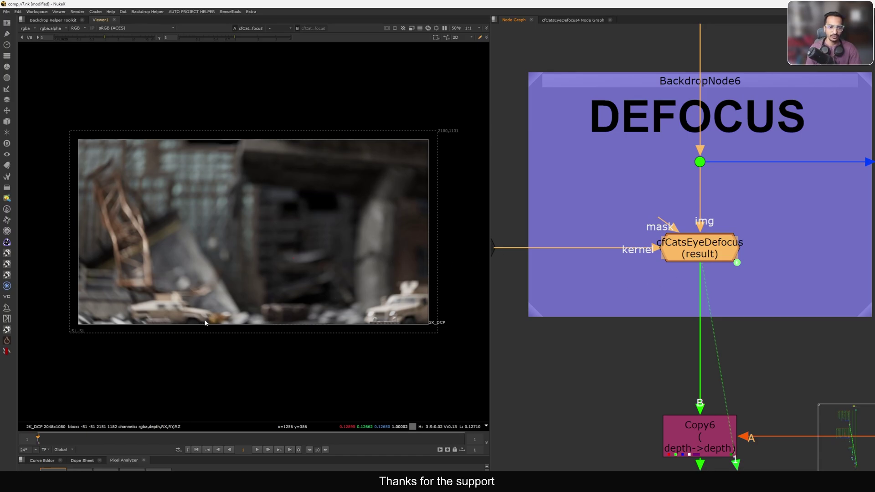
scroll(205, 324, up, 4)
scroll(263, 299, up, 2)
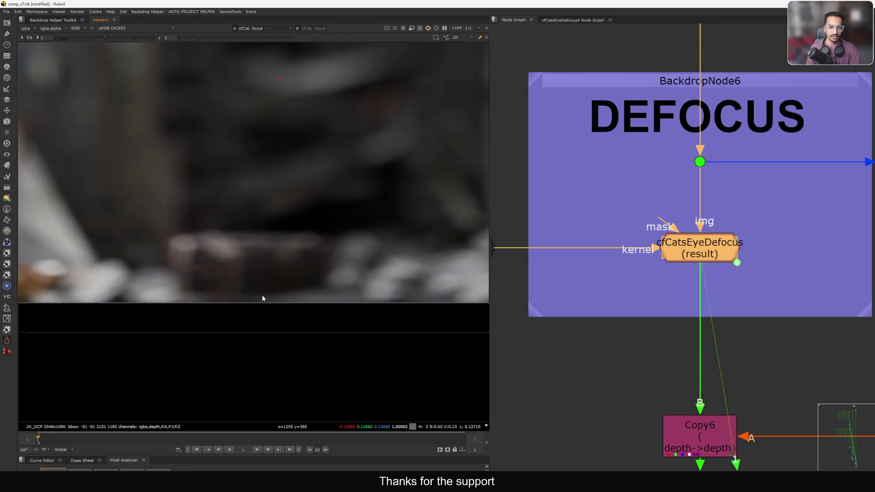
scroll(255, 298, down, 5)
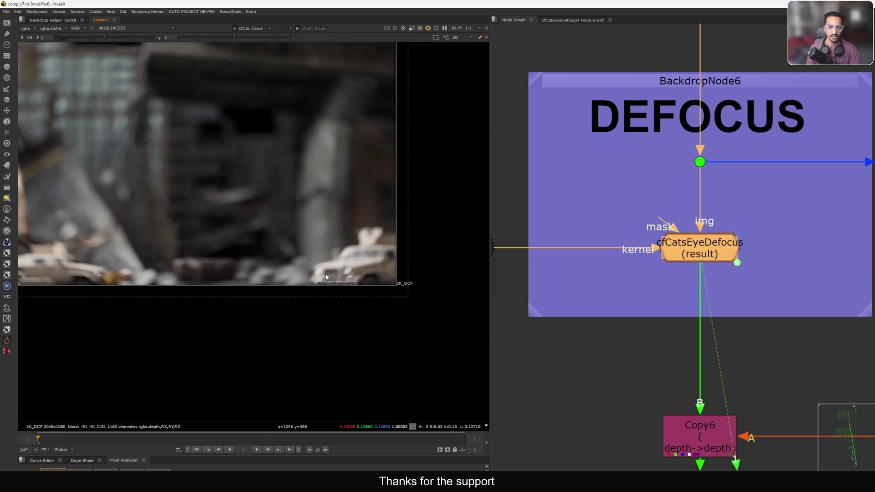
scroll(326, 278, down, 2)
middle_drag(326, 278, 379, 303)
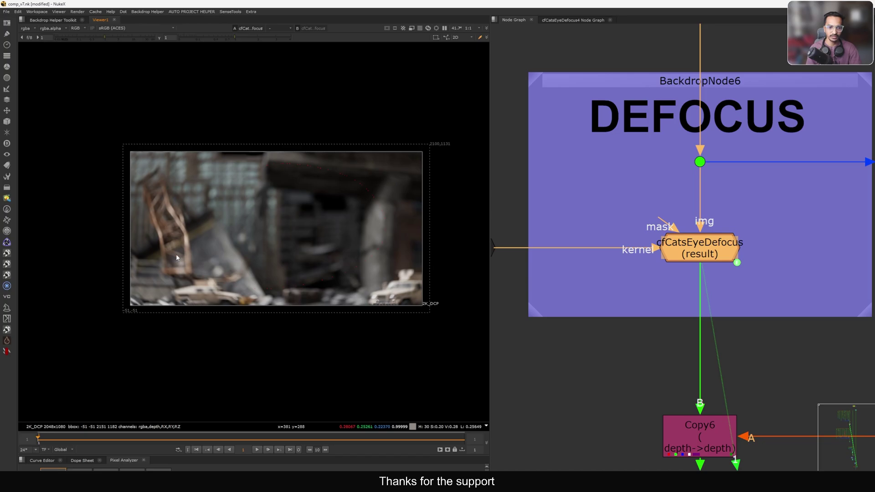
key(f)
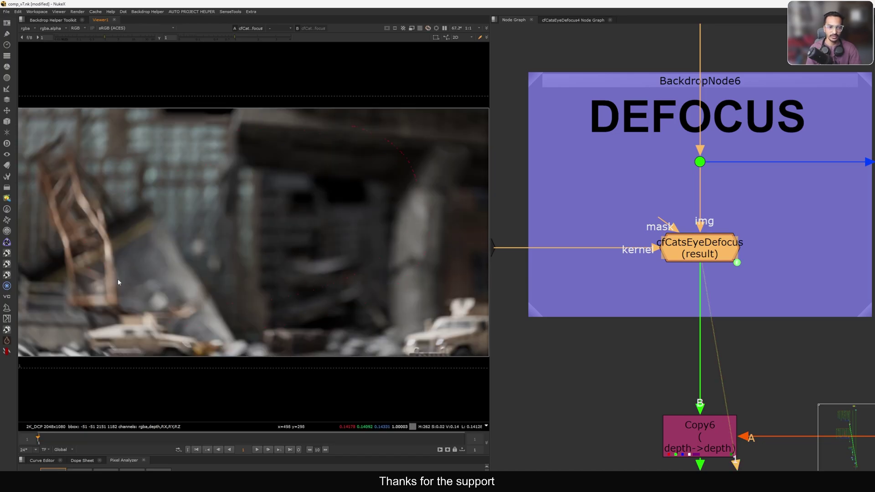
middle_drag(91, 127, 214, 144)
scroll(214, 144, up, 2)
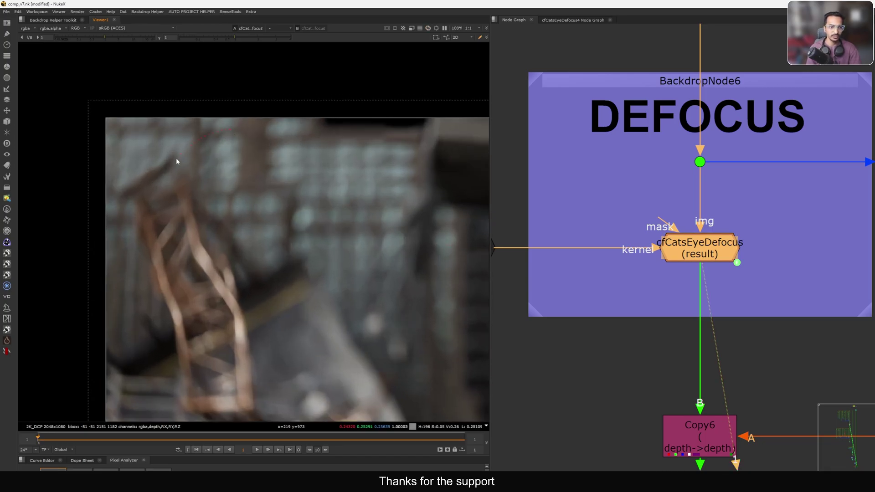
middle_drag(341, 260, 190, 170)
middle_drag(307, 225, 262, 198)
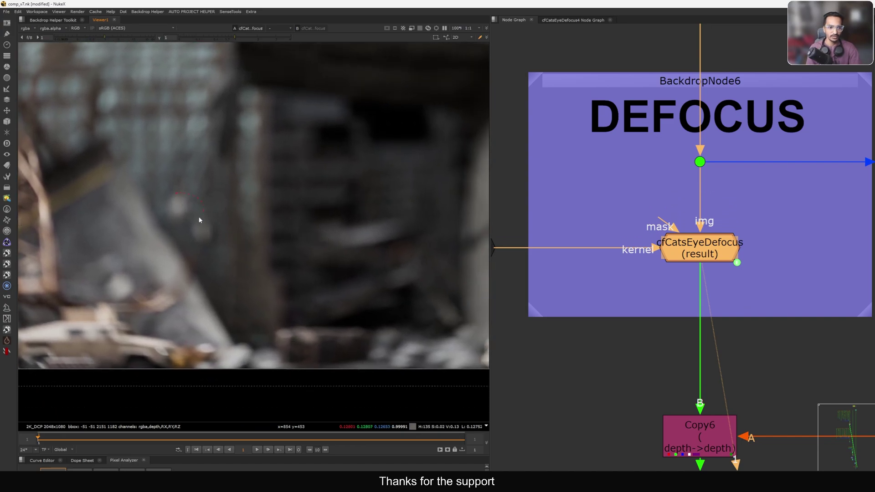
Step: Examine the bokeh on the rubble, vehicles and crane base along the image's lower edge and return to the full frame
scroll(319, 262, up, 4)
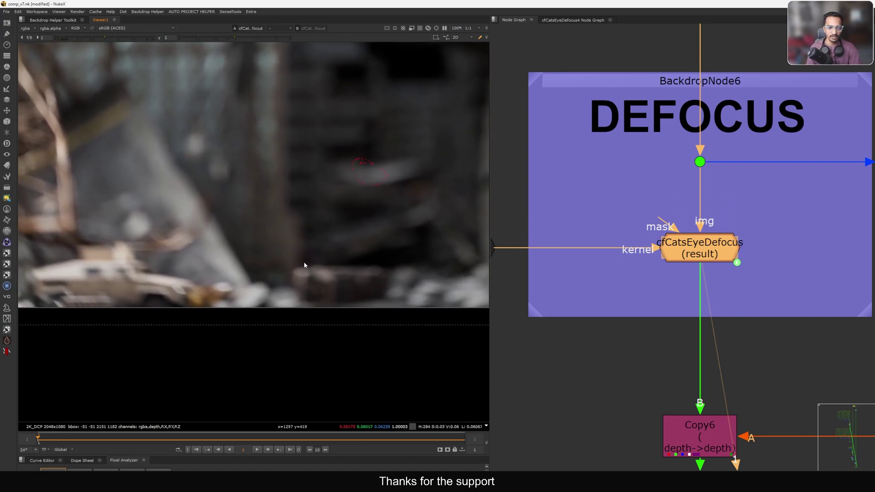
middle_drag(254, 266, 329, 241)
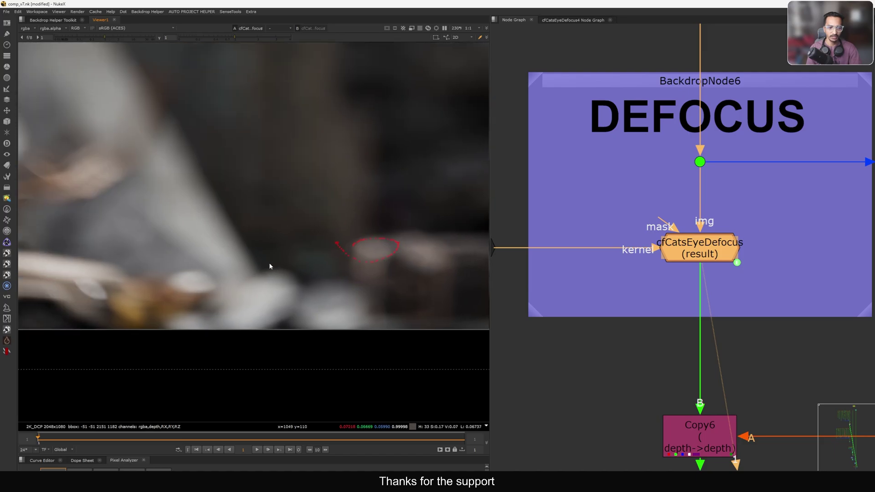
middle_drag(91, 258, 307, 242)
scroll(308, 264, down, 5)
middle_drag(160, 236, 197, 243)
scroll(197, 243, up, 2)
scroll(197, 242, up, 2)
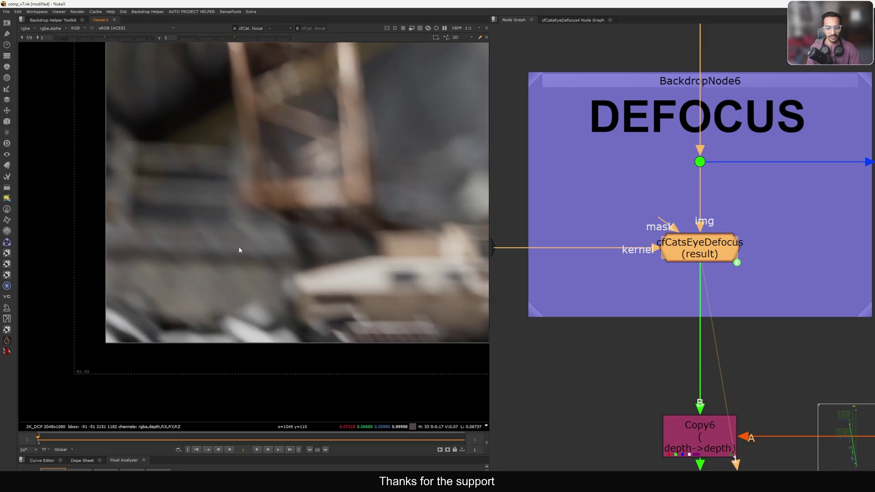
key(f)
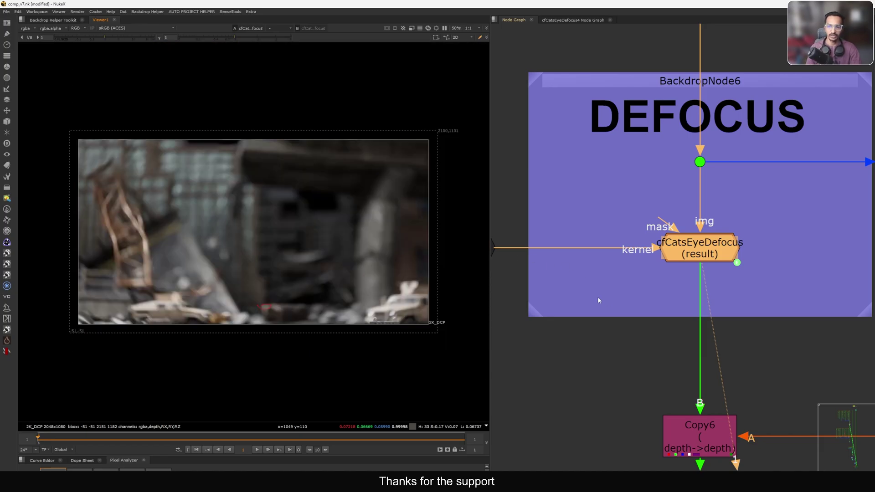
Step: Add a ZDefocus node fed by the DEFOCUS backdrop's dot, connect its filter to BokehBuilder and view its result
click(619, 305)
key(Tab)
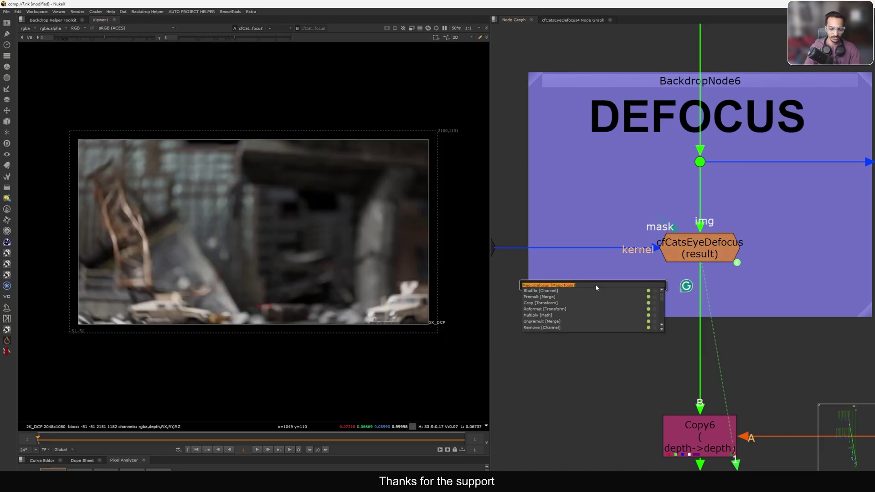
text(zdef)
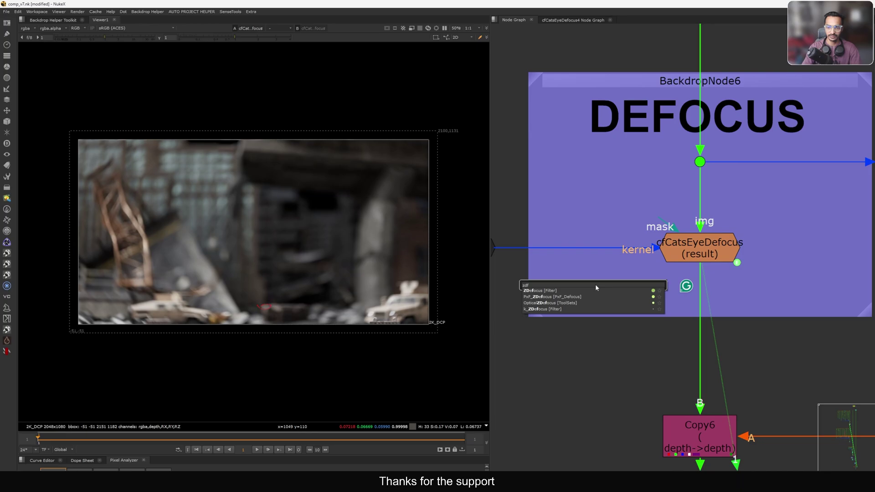
key(Return)
click(555, 159)
drag(613, 267, 700, 162)
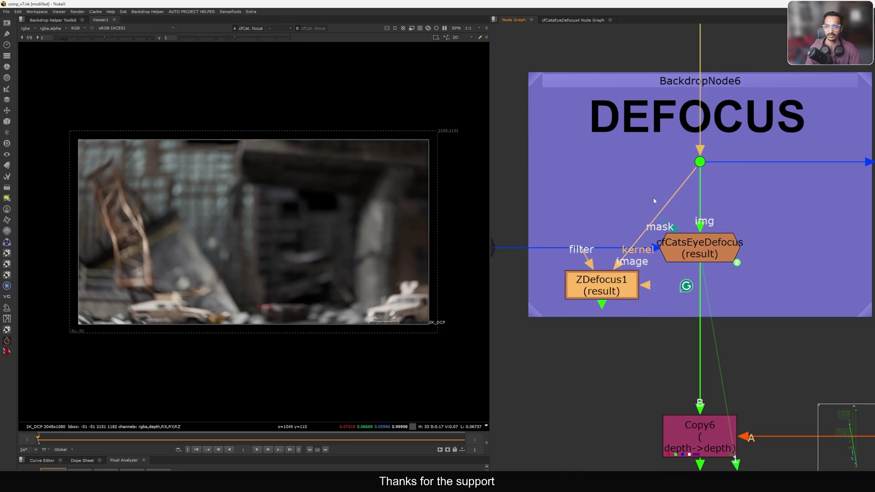
middle_drag(587, 285, 625, 263)
drag(625, 262, 521, 227)
key(1)
Step: Set ZDefocus1's filter type to image and its size and maximum to 50
double_click(635, 283)
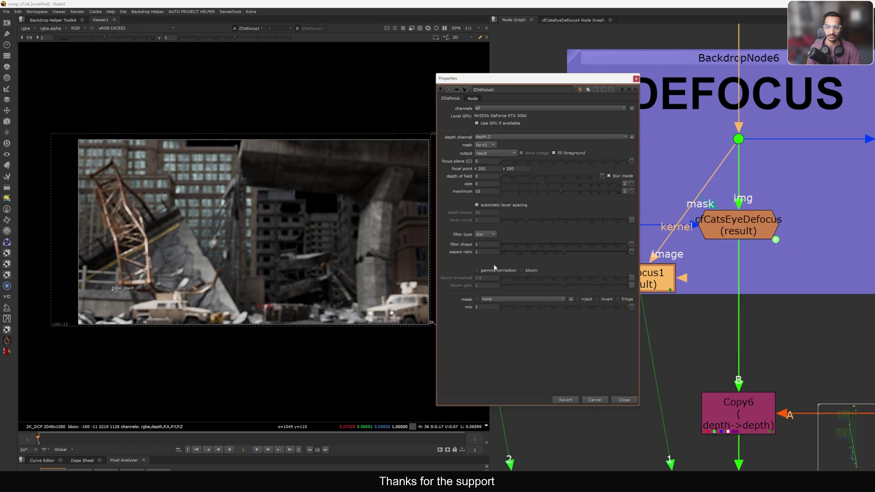
click(485, 234)
click(485, 242)
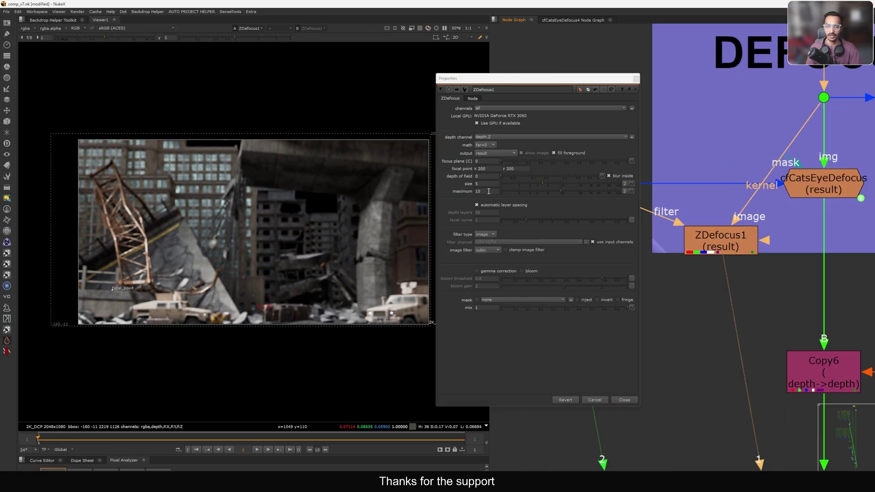
drag(487, 192, 401, 197)
text(0)
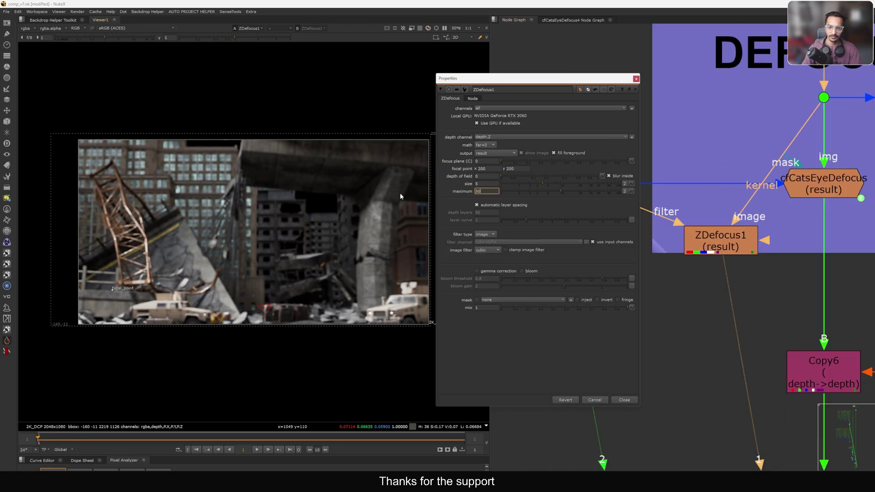
key(Return)
middle_drag(709, 290, 680, 292)
middle_drag(697, 247, 676, 273)
click(676, 272)
double_click(676, 274)
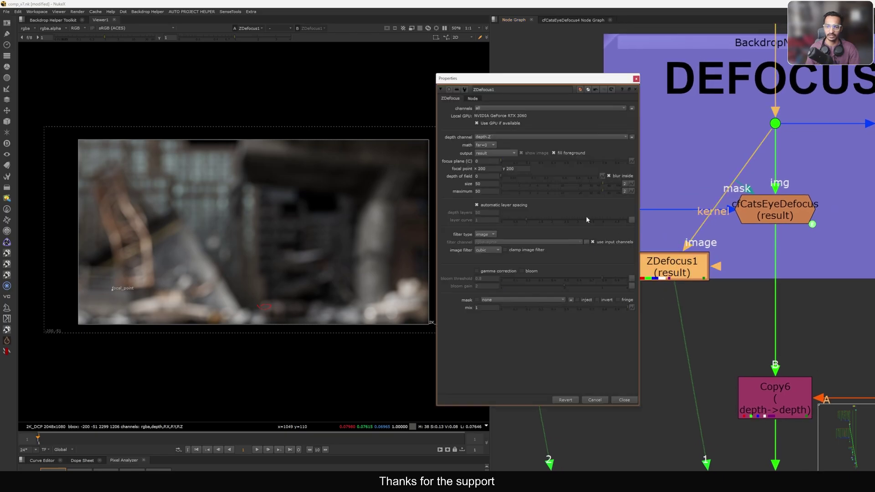
Step: Match ZDefocus1 to the cfCatsEyeDefocus settings with depth math and a focus plane of 25
click(485, 145)
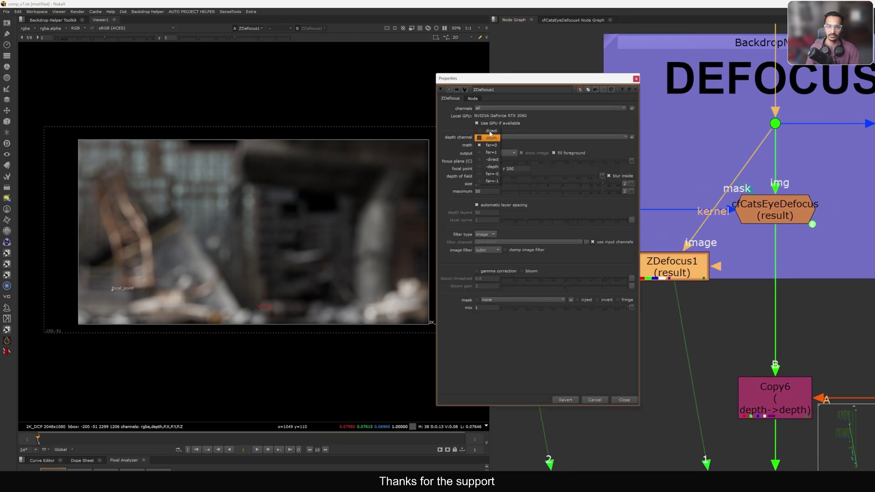
click(491, 138)
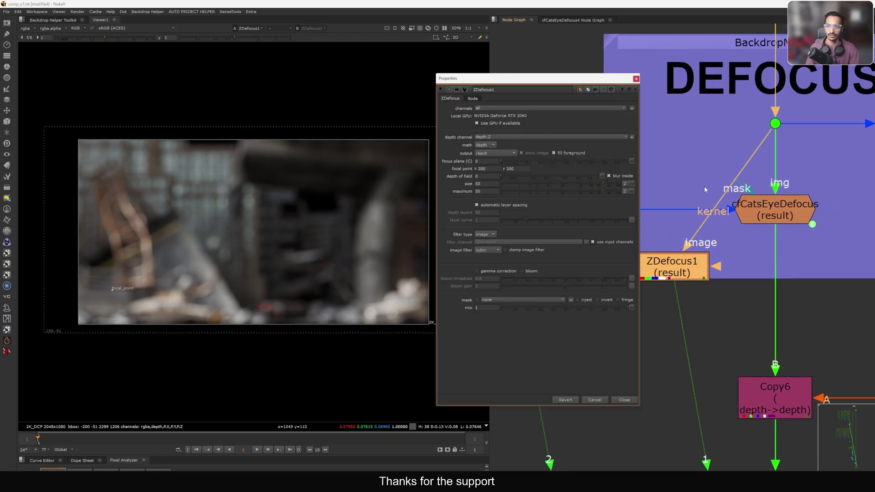
click(774, 218)
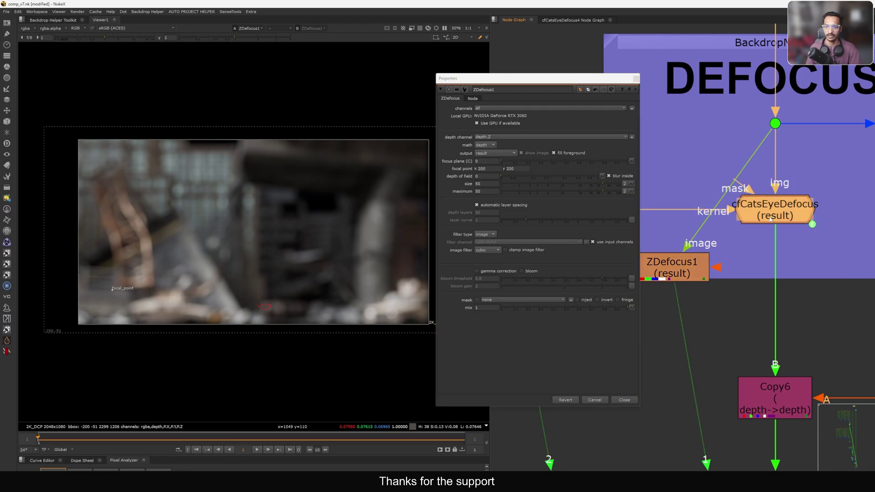
double_click(774, 218)
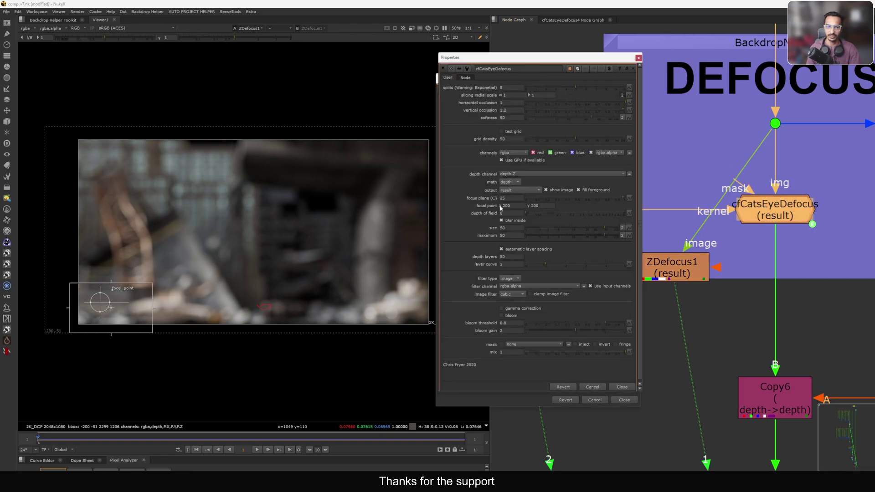
click(639, 58)
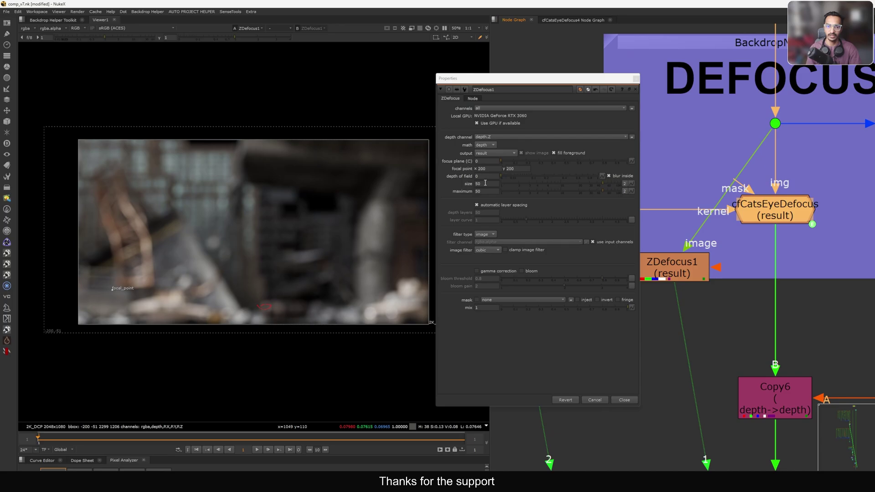
click(483, 162)
text(25)
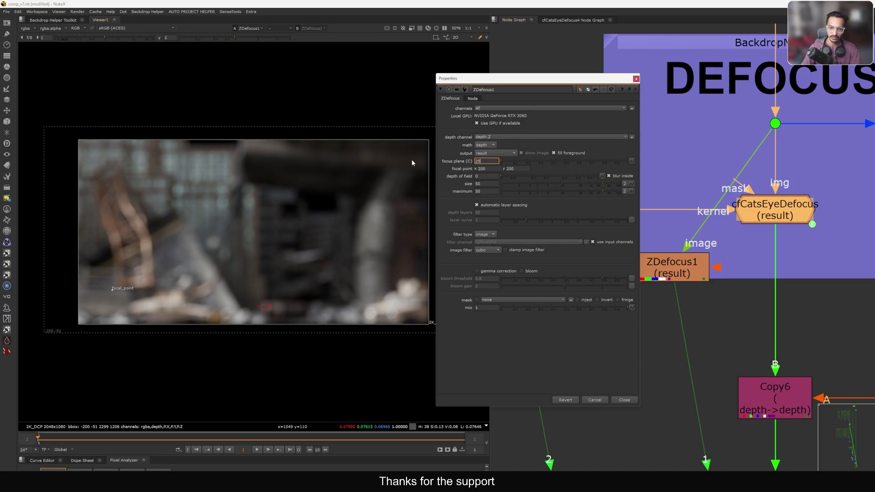
key(Return)
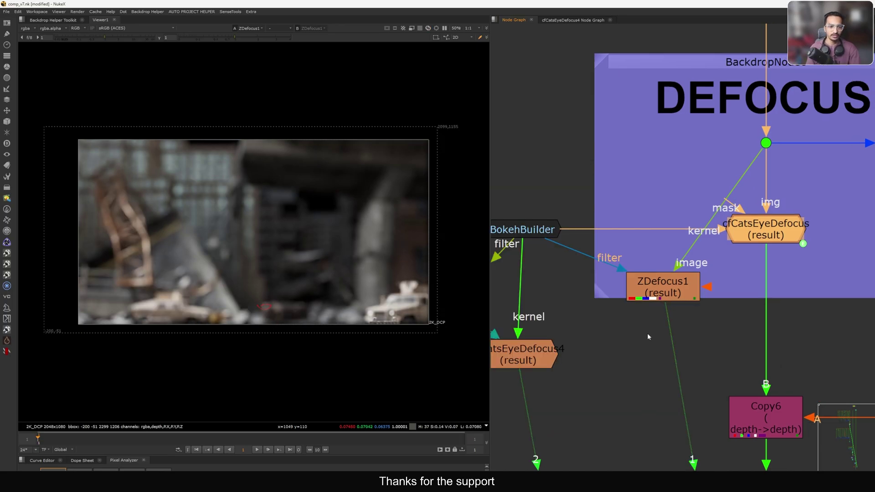
Step: Nudge ZDefocus1 in the node graph and assign cfCatsEyeDefocus to the second viewer input for comparison
middle_drag(647, 333, 647, 336)
drag(663, 302, 660, 303)
middle_drag(664, 312, 628, 337)
drag(663, 306, 660, 307)
click(762, 249)
key(2)
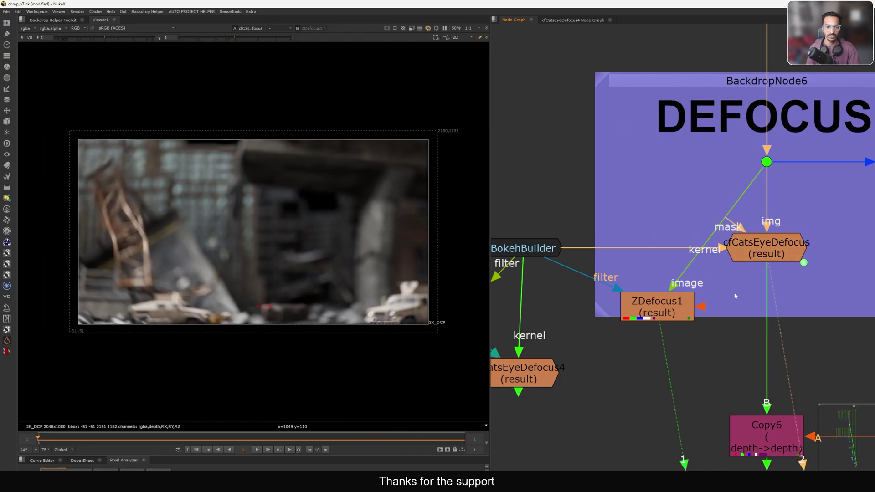
Step: Maximise the viewer, fit the image and inspect ZDefocus1's bokeh on the foreground vehicle's headlights and near the frame's centre
key(space)
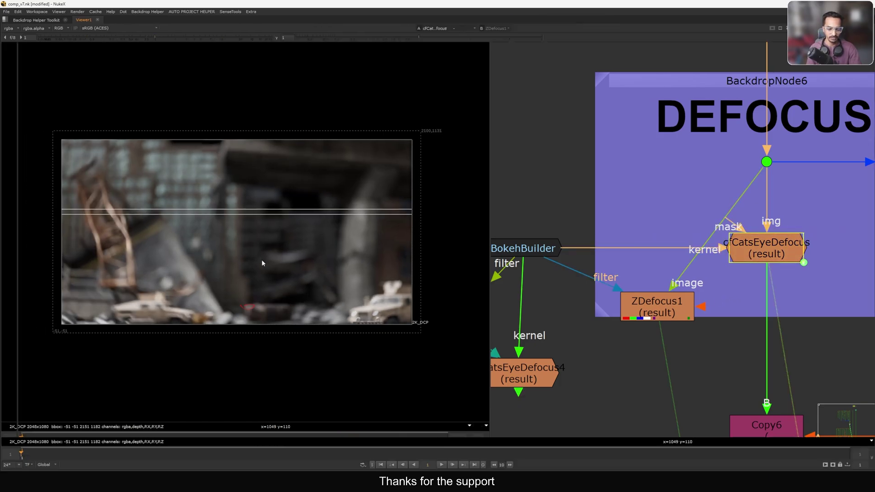
key(space)
key(f)
key(1)
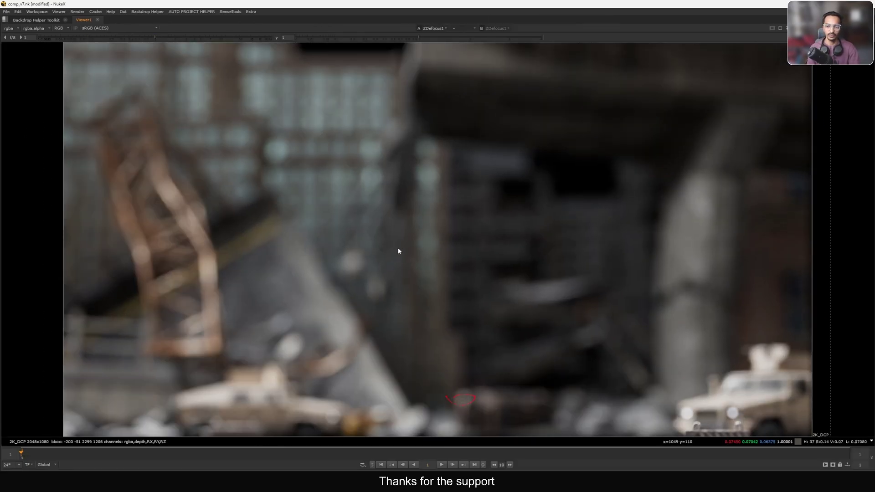
ctrl+shift+drag(722, 406, 751, 418)
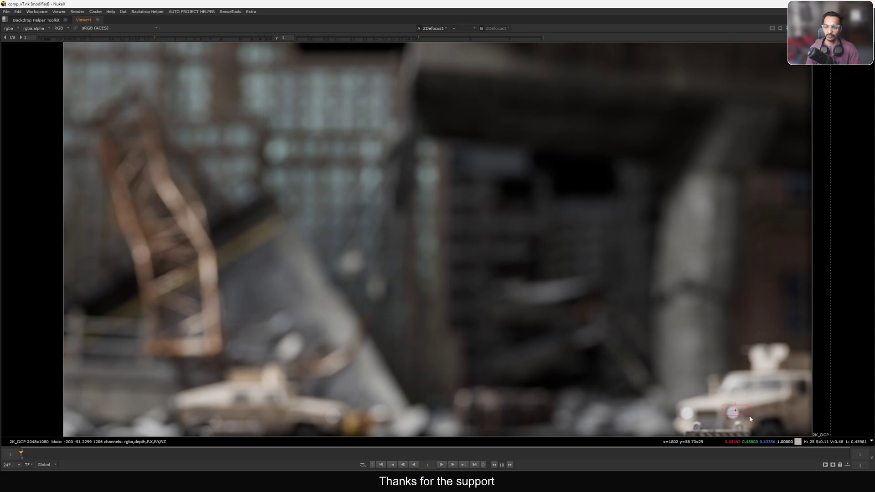
ctrl+shift+drag(679, 406, 704, 419)
ctrl+shift+drag(446, 349, 457, 349)
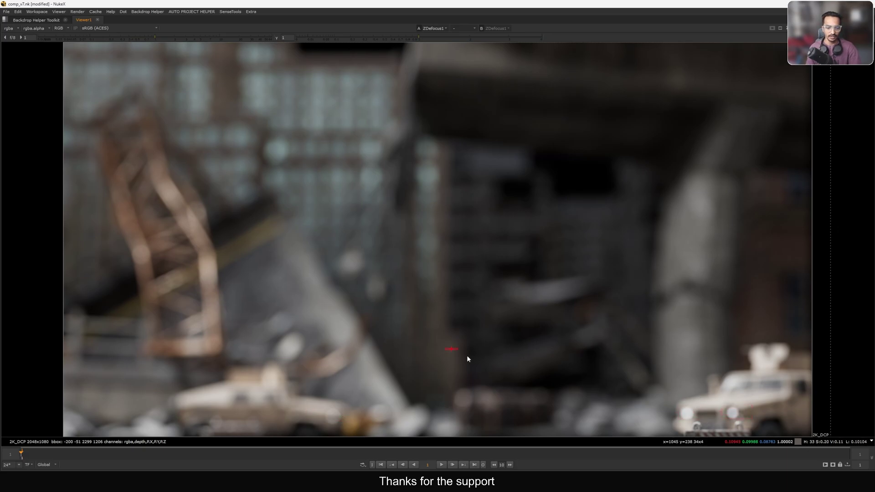
Step: Compare the full-frame city bokeh of ZDefocus1 and cfCatsEyeDefocus by alternating between them in the viewer
key(2)
ctrl+click(520, 350)
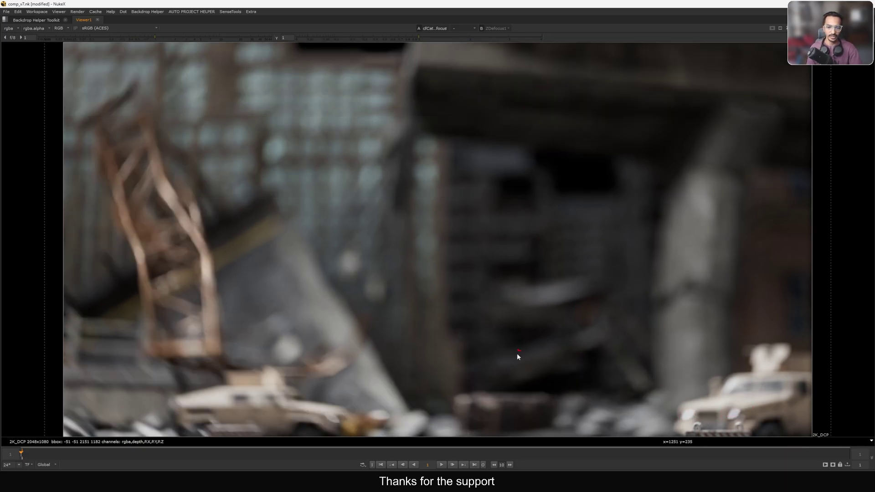
key(1)
key(2)
key(1)
key(2)
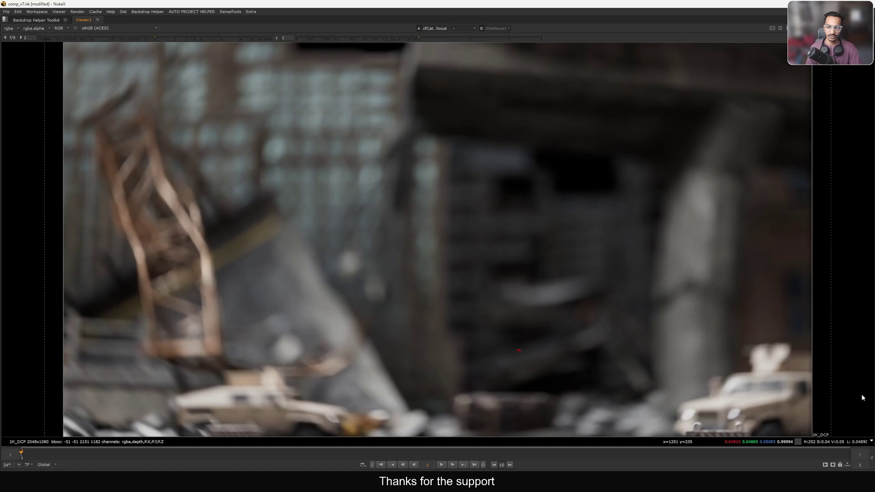
key(1)
key(2)
key(1)
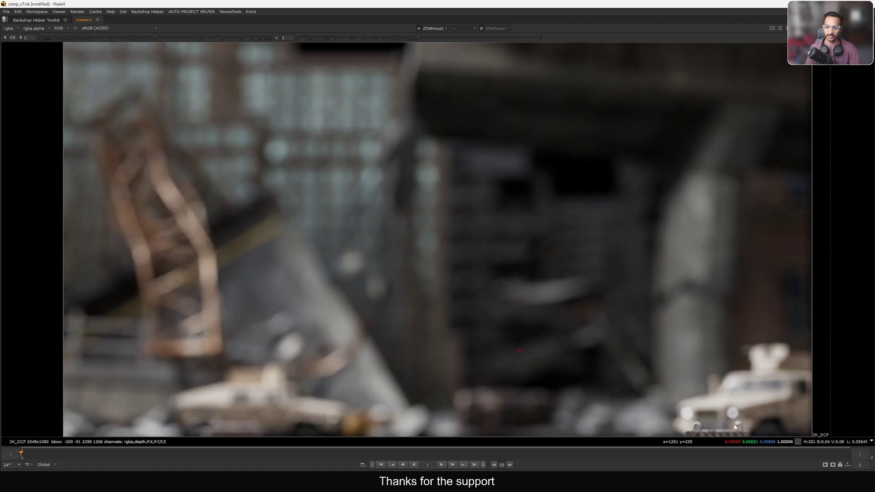
key(2)
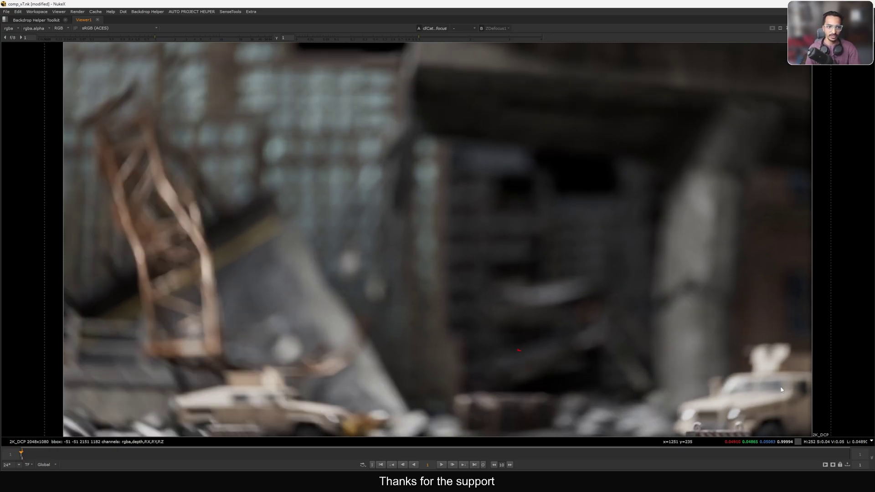
key(1)
key(2)
key(1)
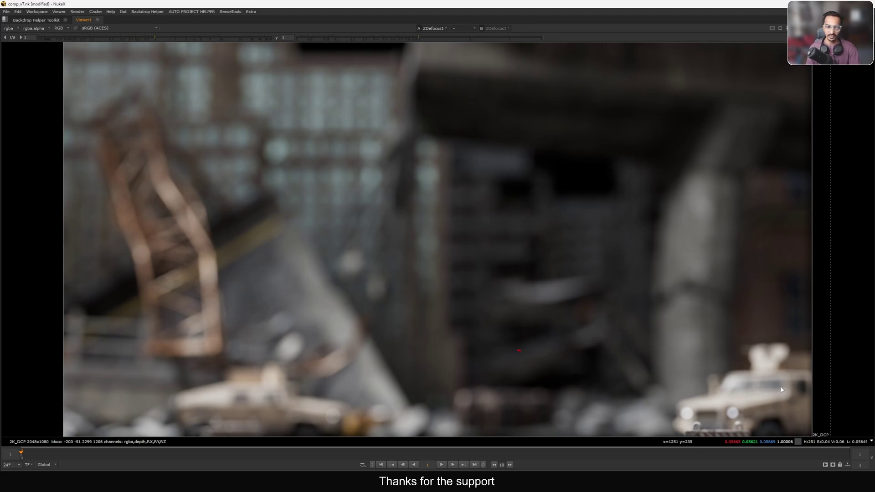
key(1)
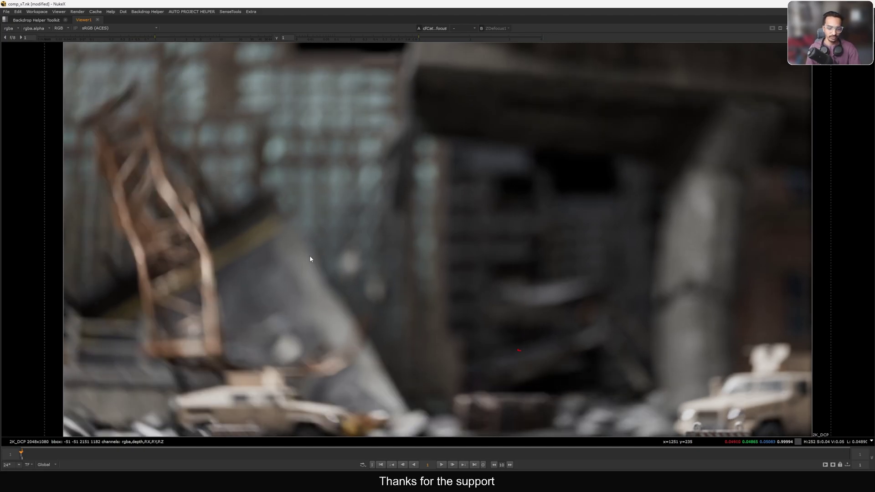
Step: Restore the split layout and delete ZDefocus1 from the DEFOCUS backdrop
key(space)
middle_drag(525, 372, 627, 322)
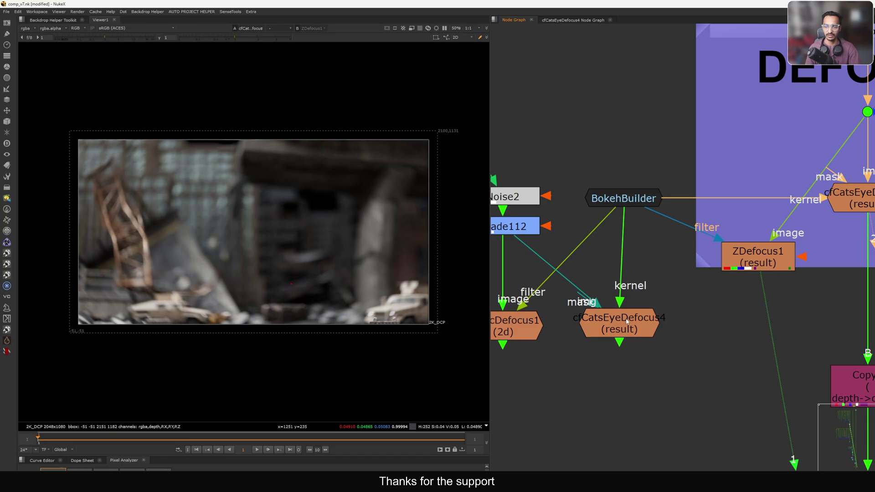
drag(734, 263, 726, 263)
middle_drag(698, 294, 665, 305)
mouse_move(704, 273)
mouse_down()
mouse_move(698, 277)
mouse_move(707, 276)
mouse_up()
key(Delete)
Step: Delete the MagicDefocus1 node from the noise test setup
drag(611, 325, 639, 312)
middle_drag(500, 340, 620, 306)
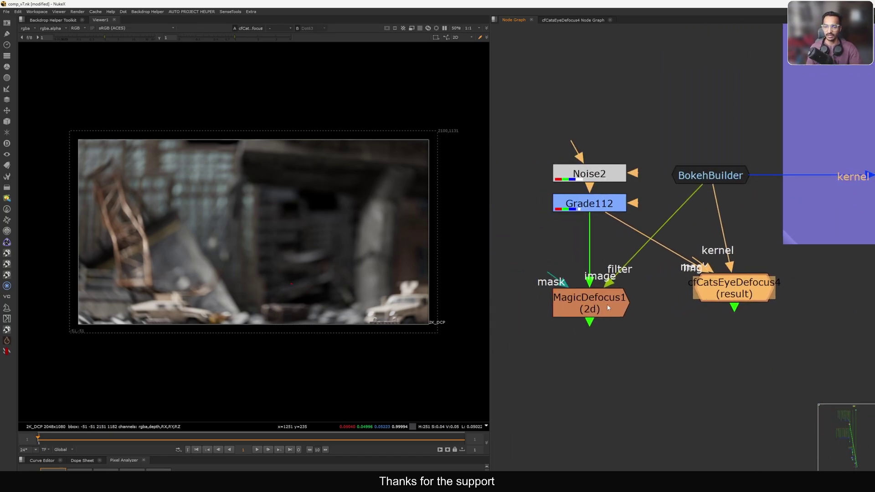
click(609, 307)
key(Delete)
Step: Remove the remaining noise test nodes Noise2, Grade112 and cfCatsEyeDefocus4, keeping BokehBuilder connected to the DEFOCUS backdrop
mouse_move(719, 292)
mouse_down()
mouse_move(684, 289)
mouse_move(721, 289)
mouse_up()
scroll(684, 290, up, 5)
middle_drag(721, 290, 711, 292)
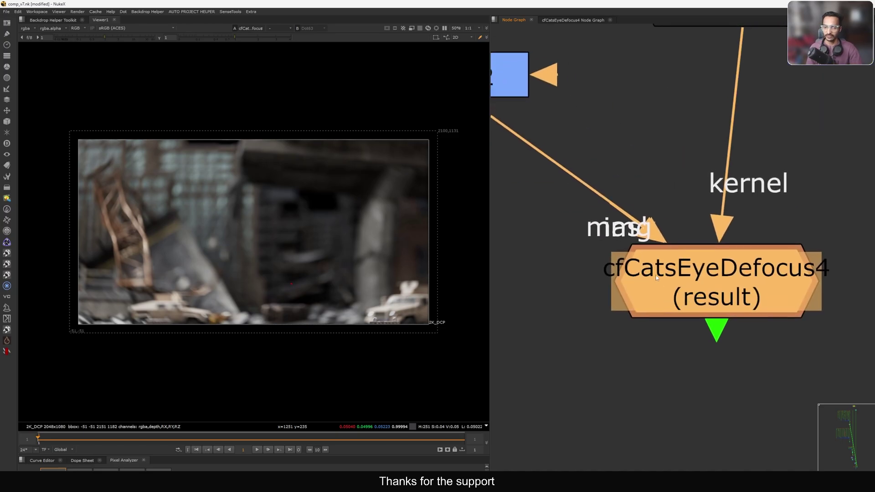
scroll(656, 278, down, 5)
drag(680, 288, 686, 289)
middle_drag(735, 275, 671, 300)
drag(628, 315, 628, 316)
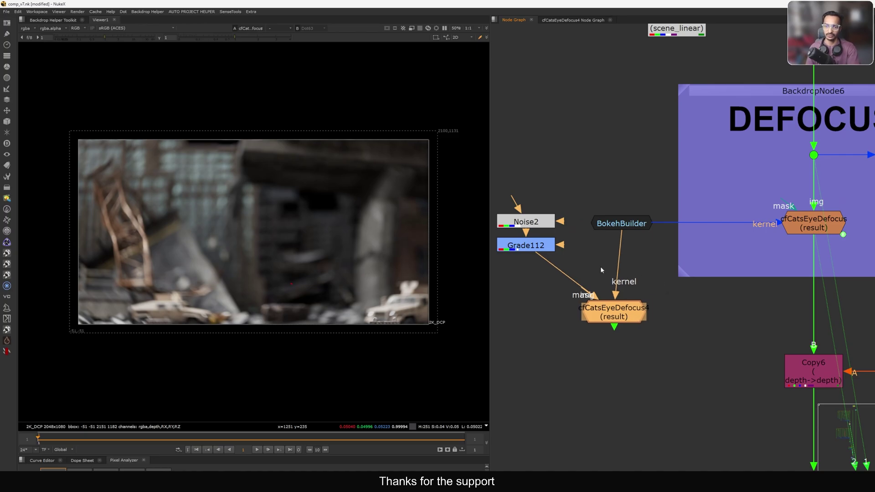
middle_drag(558, 258, 628, 261)
key(Delete)
key(Delete)
key(Delete)
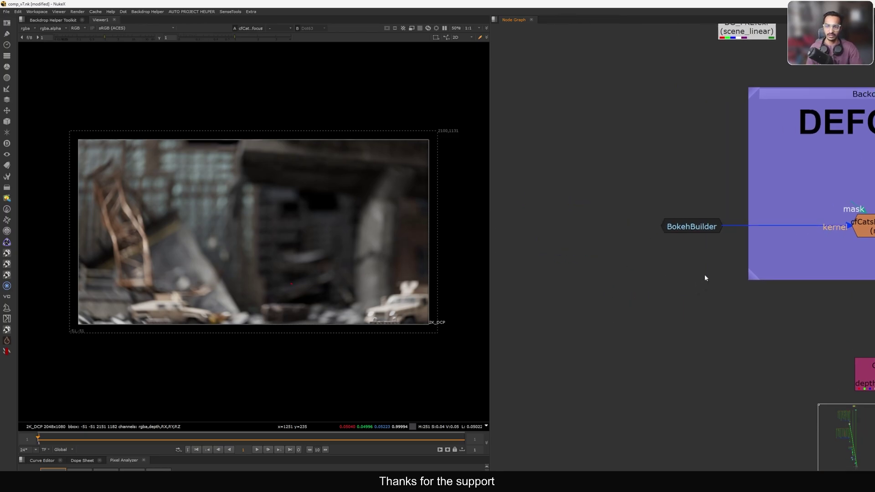
Step: View the rendered mech comp from Read17 near the RENDER backdrop
middle_drag(705, 278, 598, 328)
double_click(762, 277)
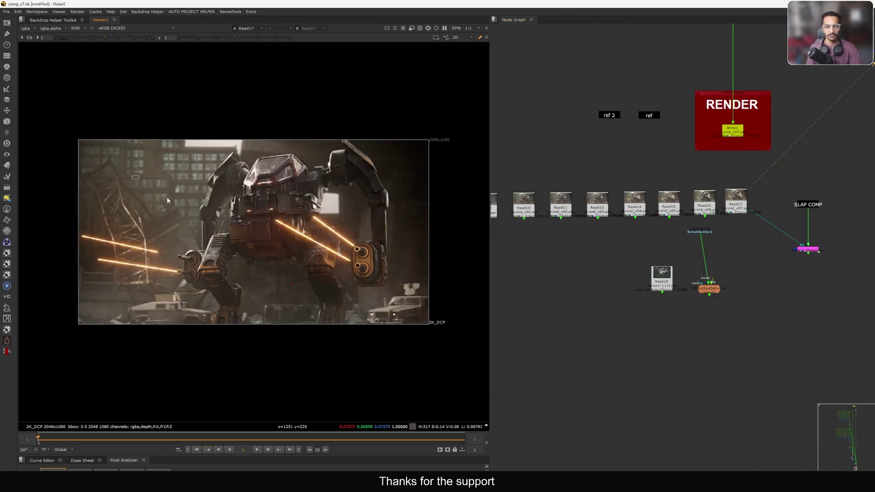
Step: Compare the finished mech comp from Read17 with the SLAP COMP render, switching the viewer back and forth between them
scroll(164, 325, up, 5)
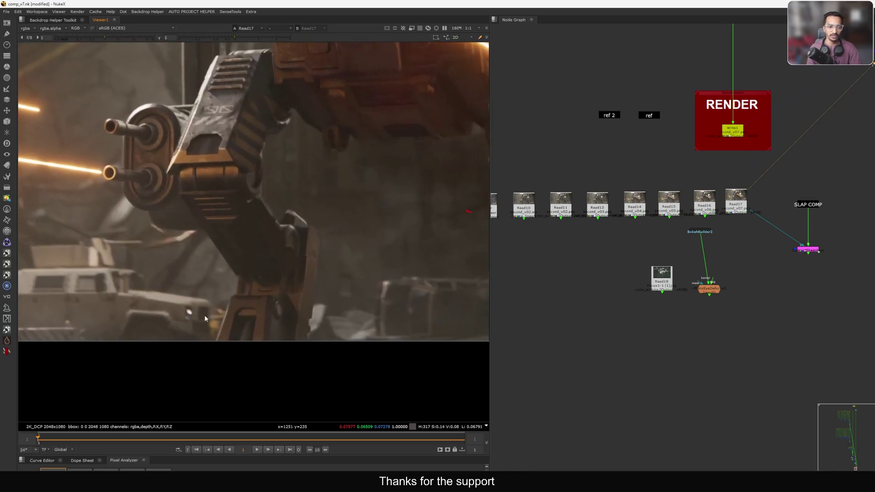
scroll(205, 318, down, 3)
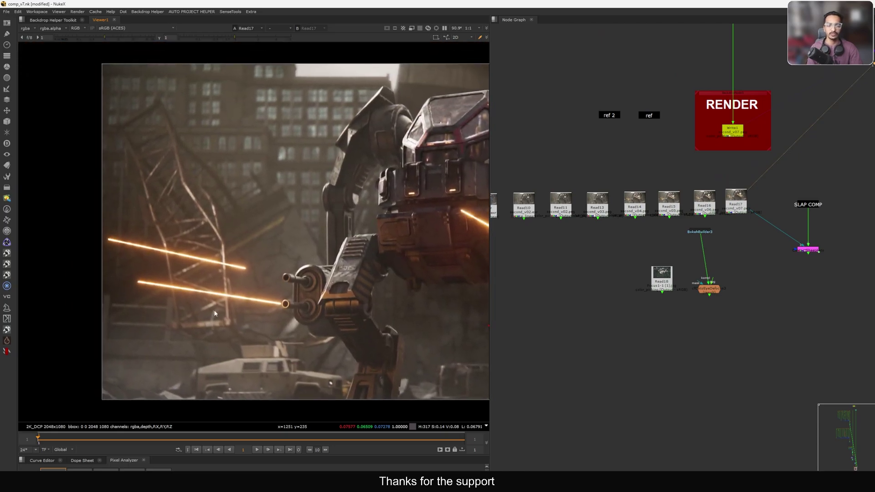
scroll(215, 313, up, 4)
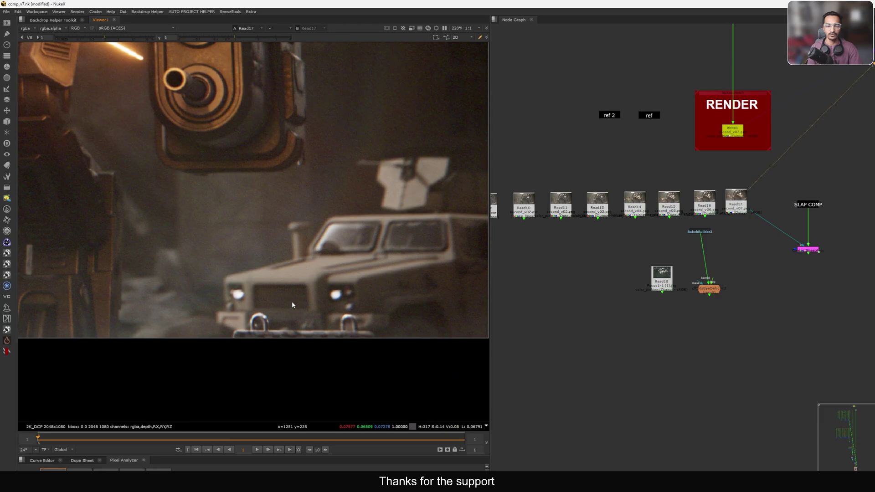
scroll(273, 308, down, 8)
scroll(263, 310, up, 3)
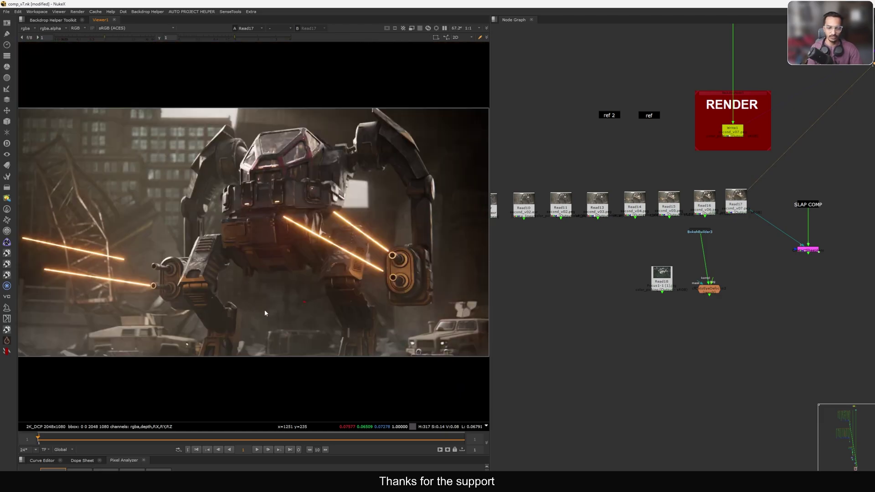
key(1)
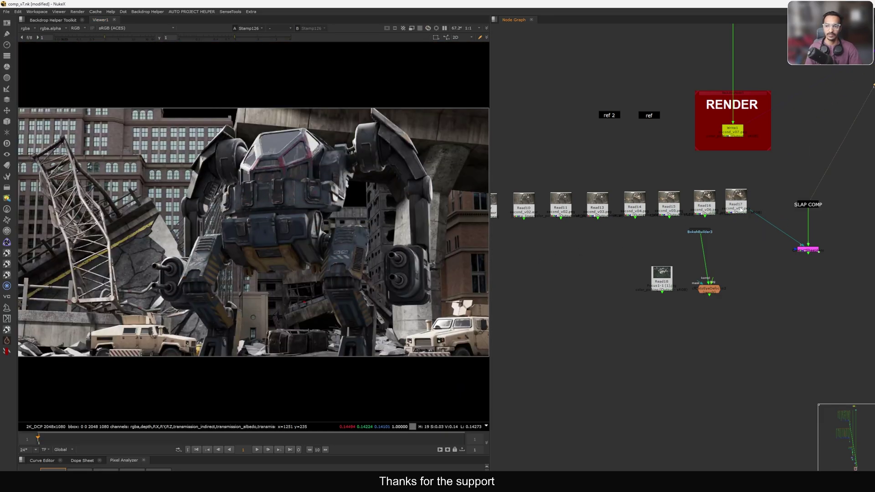
key(2)
key(1)
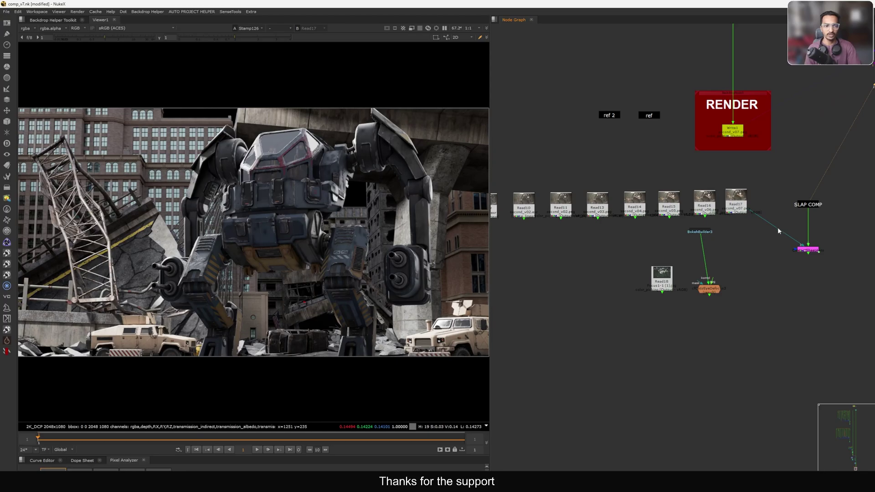
key(2)
key(1)
key(2)
key(1)
key(2)
key(1)
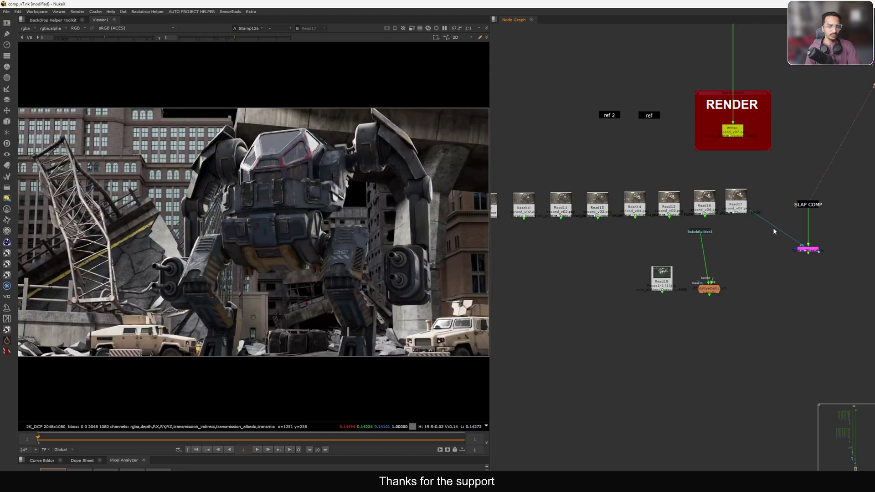
key(2)
key(1)
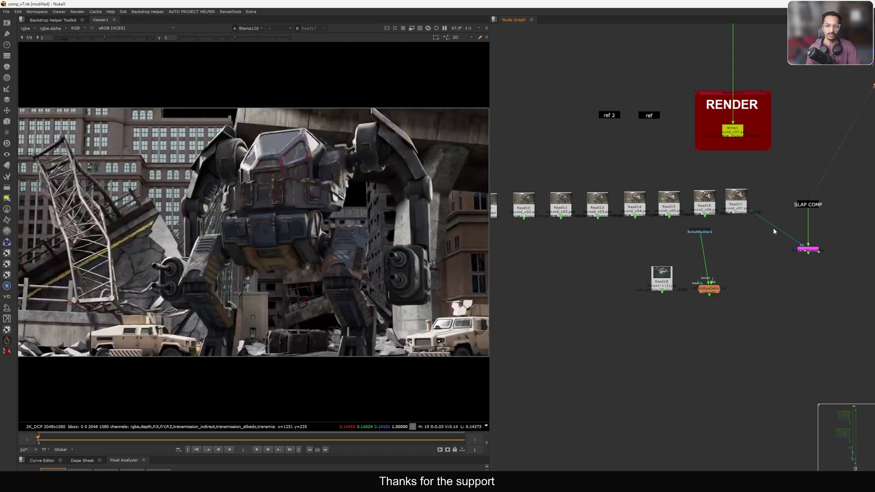
key(2)
key(1)
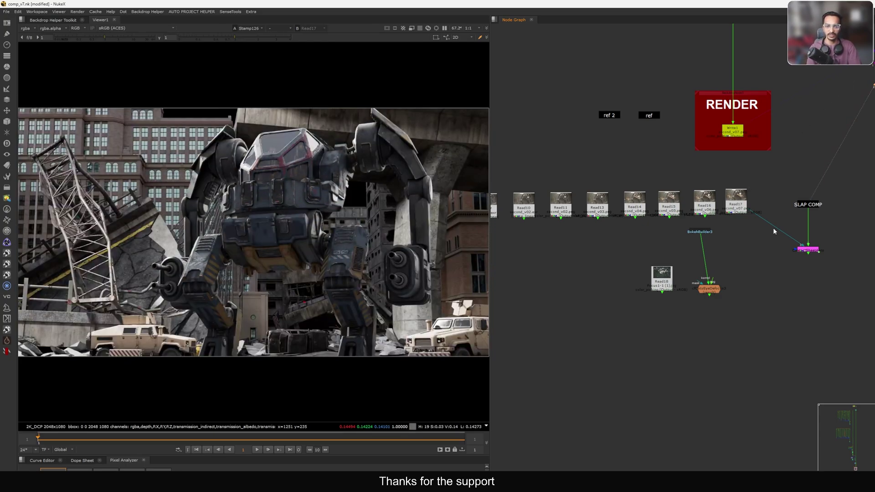
key(2)
key(1)
key(2)
key(1)
key(2)
key(1)
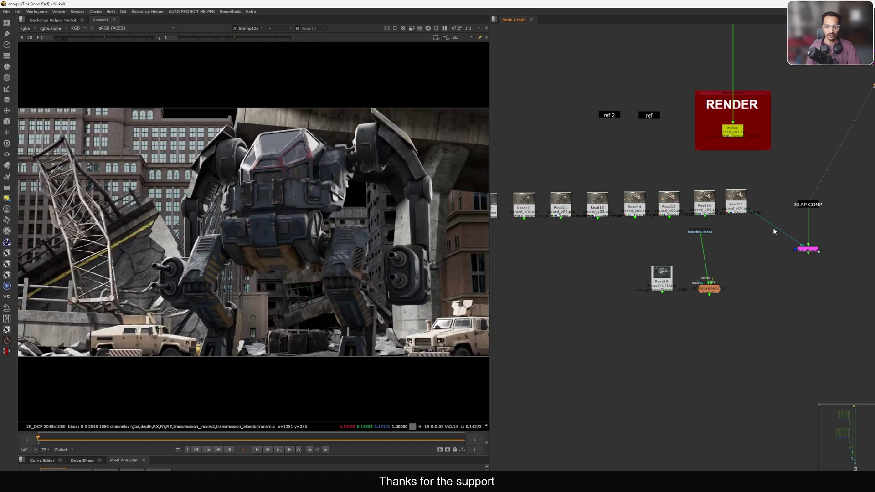
key(2)
Step: Move the cfCatsEyeDefocus3 node slightly farther from Read18, keeping it connected to BokehBuilder3
scroll(686, 293, up, 5)
middle_drag(728, 293, 661, 327)
drag(682, 302, 738, 270)
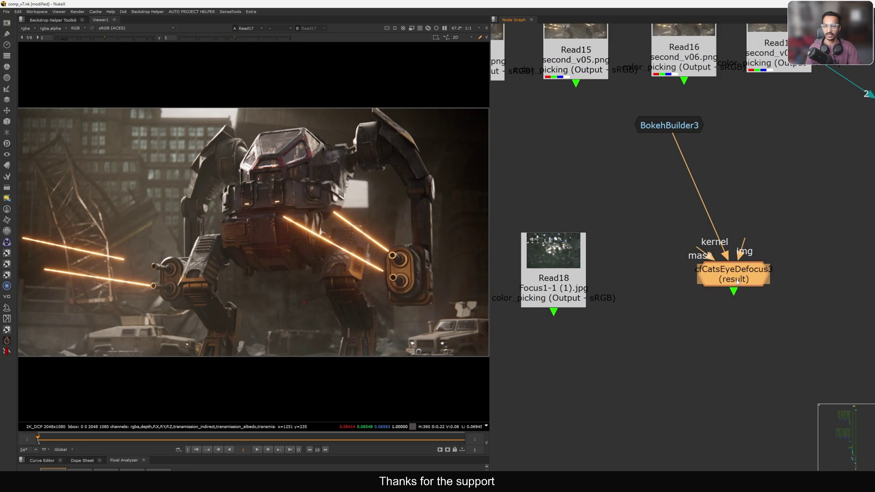
key(1)
click(695, 292)
middle_drag(695, 291, 710, 316)
Step: View the Focus1-1 (1).jpg reference photo from Read18 and examine its cat's-eye bokeh shapes up close
drag(574, 308, 588, 303)
key(1)
scroll(325, 251, down, 2)
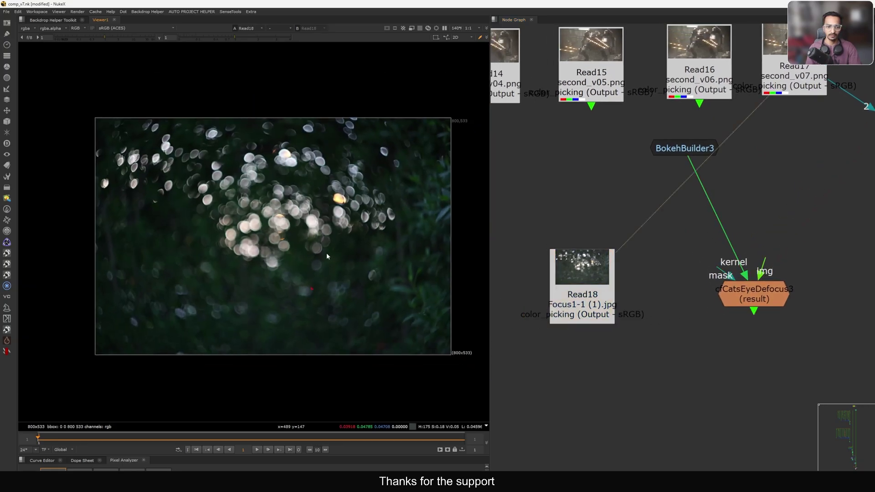
middle_drag(327, 252, 307, 256)
scroll(394, 214, up, 1)
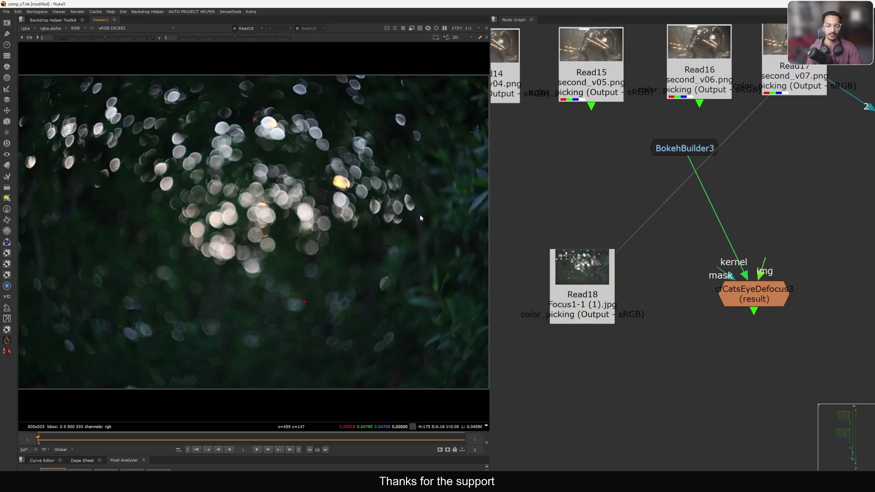